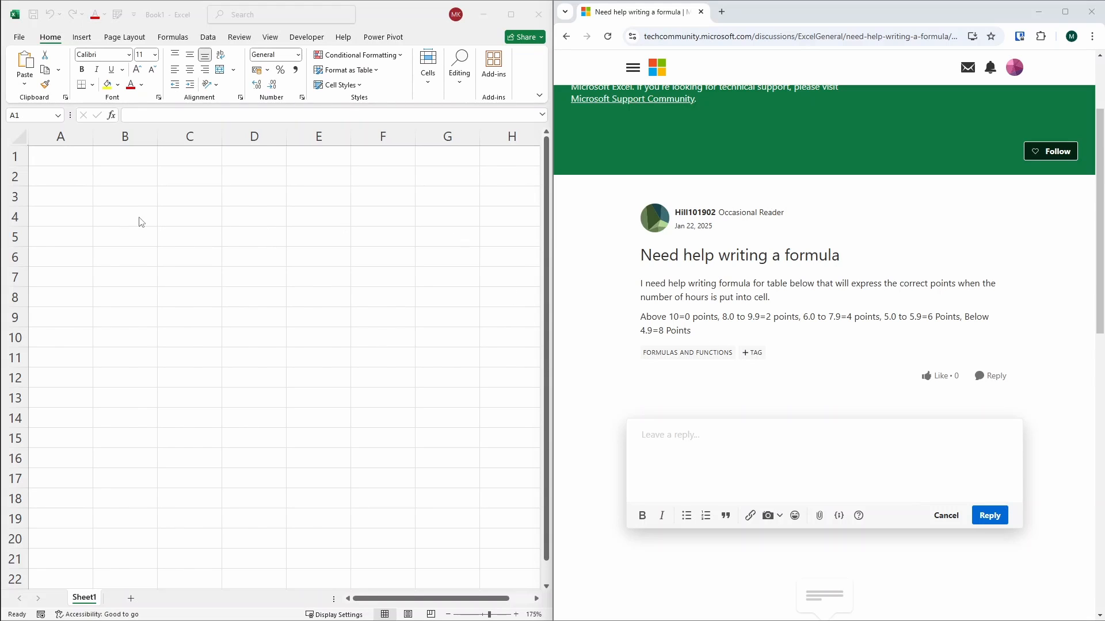
List the hours 1 to 13 in cells B3:B15.
{"action": "left_click", "coordinate": [119, 191]}
{"action": "left_click", "coordinate": [119, 191]}
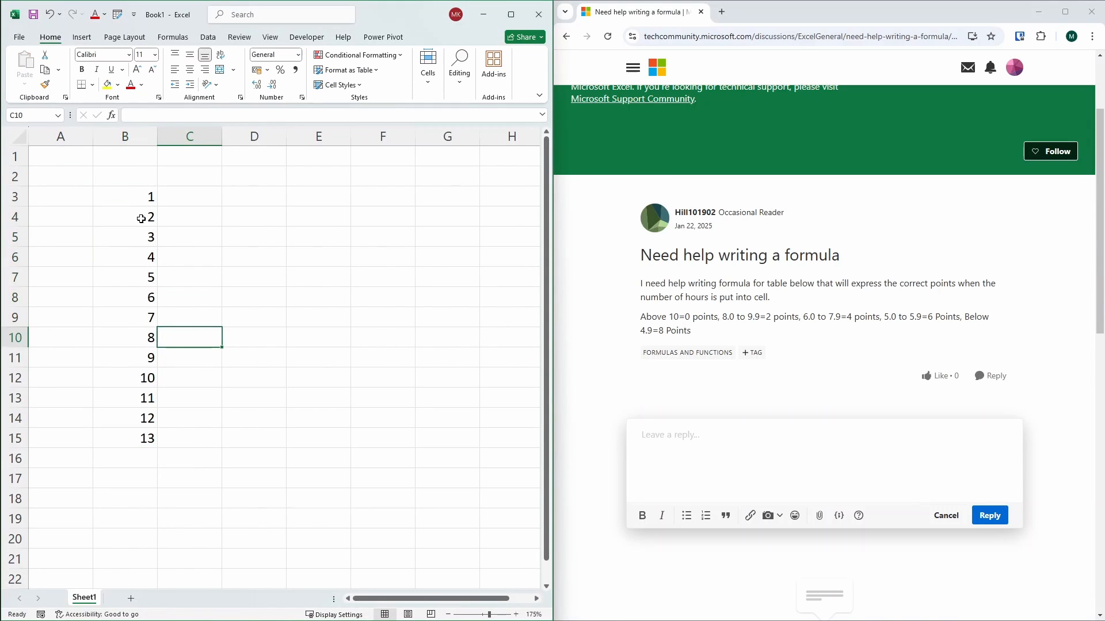
{"action": "left_click", "coordinate": [128, 202]}
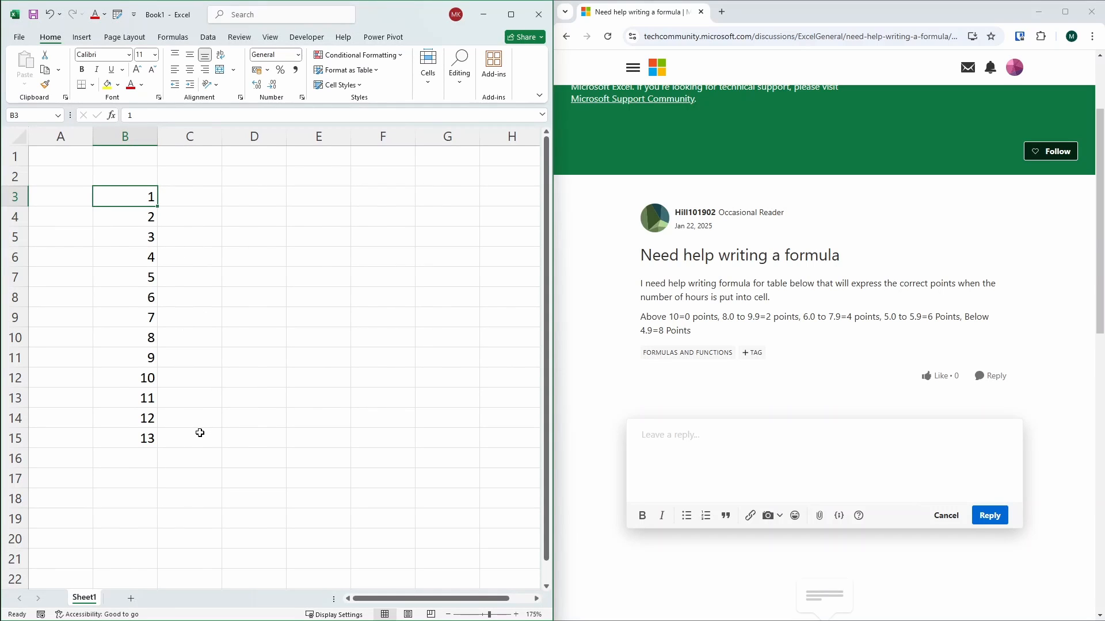
Start a nested IF formula in C3 that returns 0 points when B3>=10.
{"action": "left_click", "coordinate": [186, 203]}
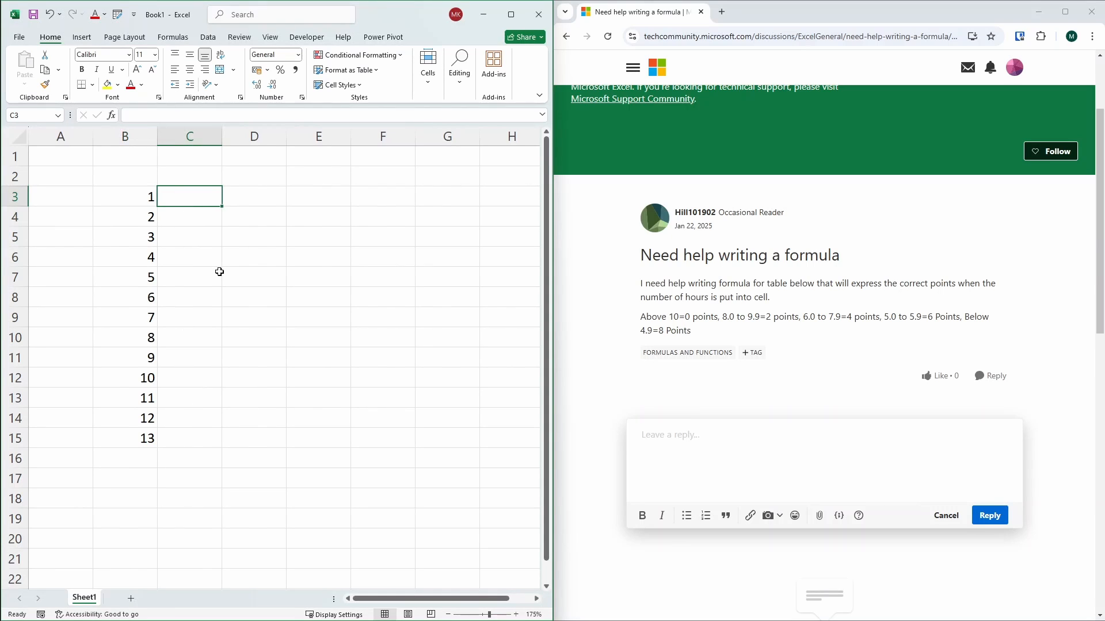
{"action": "type", "text": "=if("}
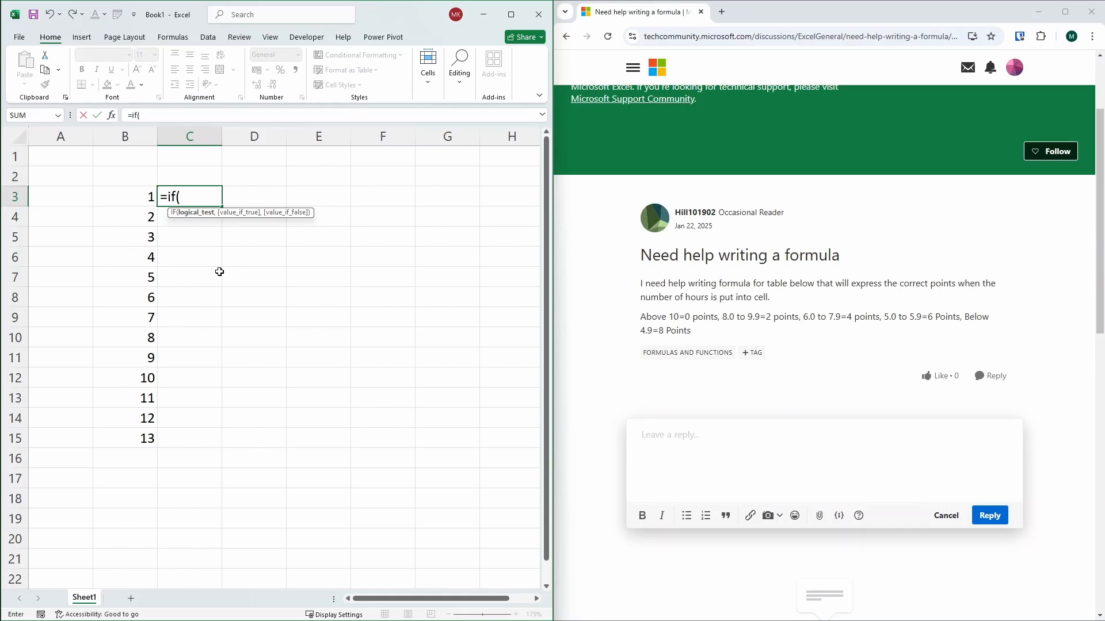
{"action": "type", "text": "b3"}
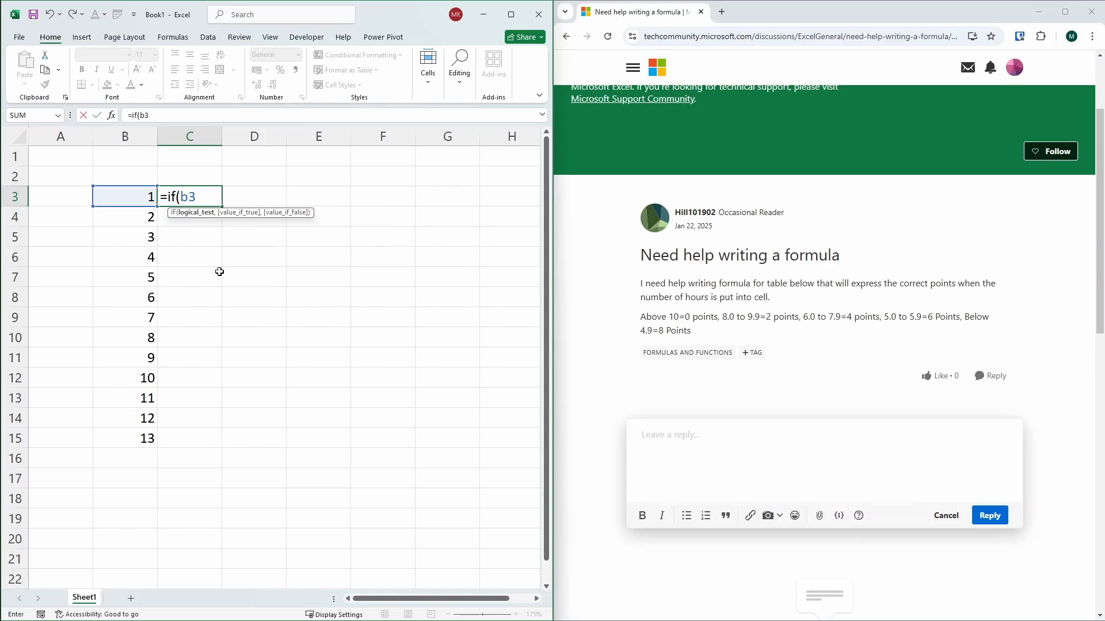
{"action": "type", "text": ">=10,"}
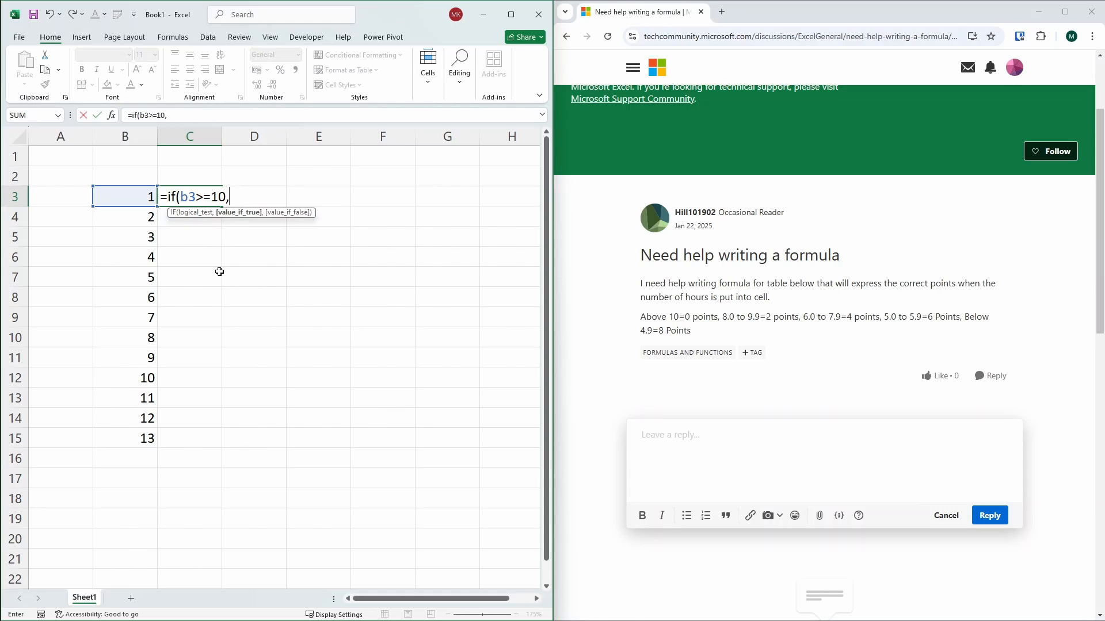
{"action": "type", "text": "0,if"}
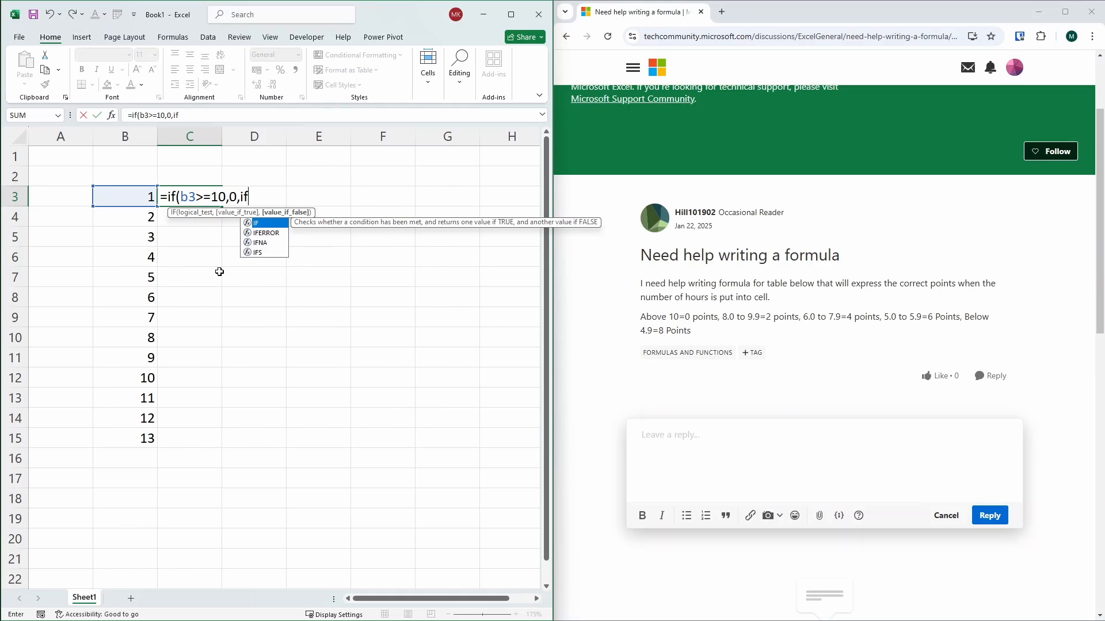
Add a second IF condition to the C3 formula that returns 2 points when B3>=8.
{"action": "type", "text": "("}
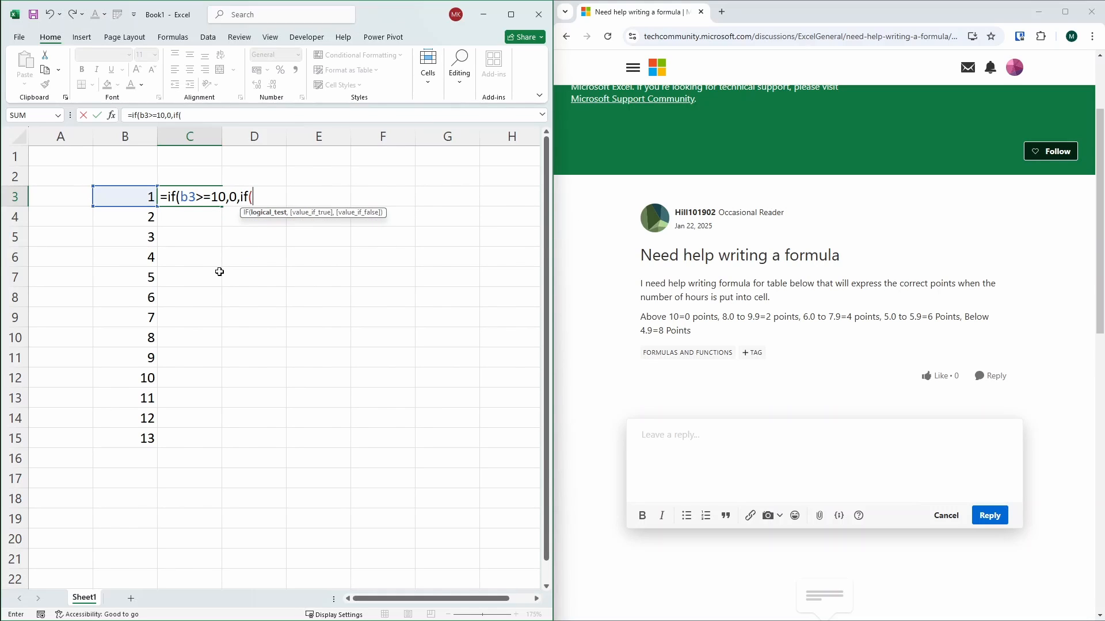
{"action": "type", "text": "b3"}
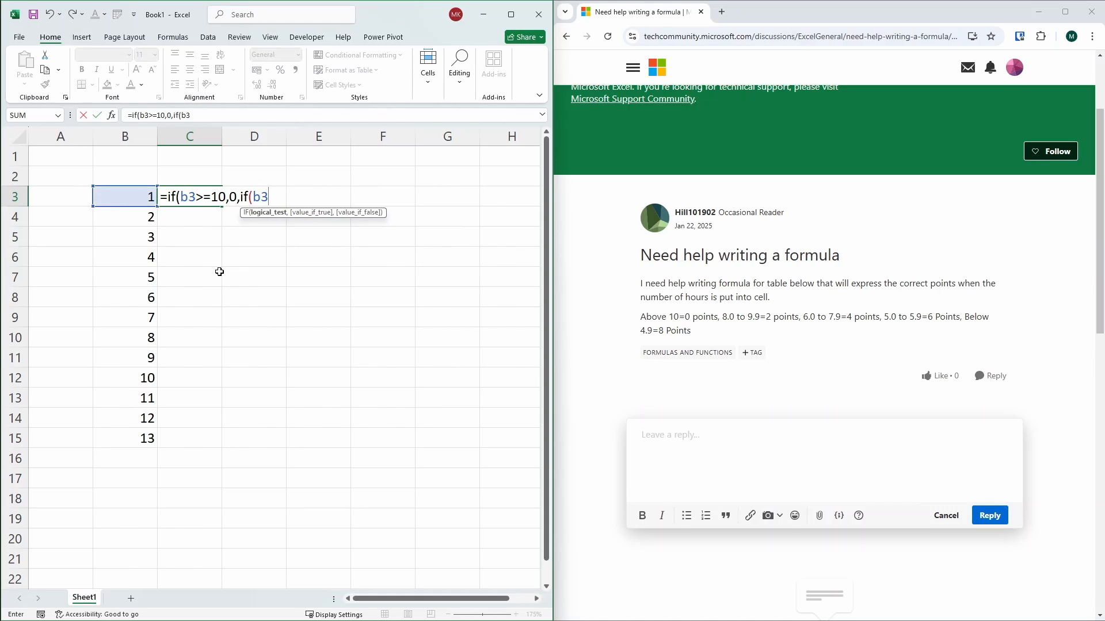
{"action": "type", "text": ">=6,"}
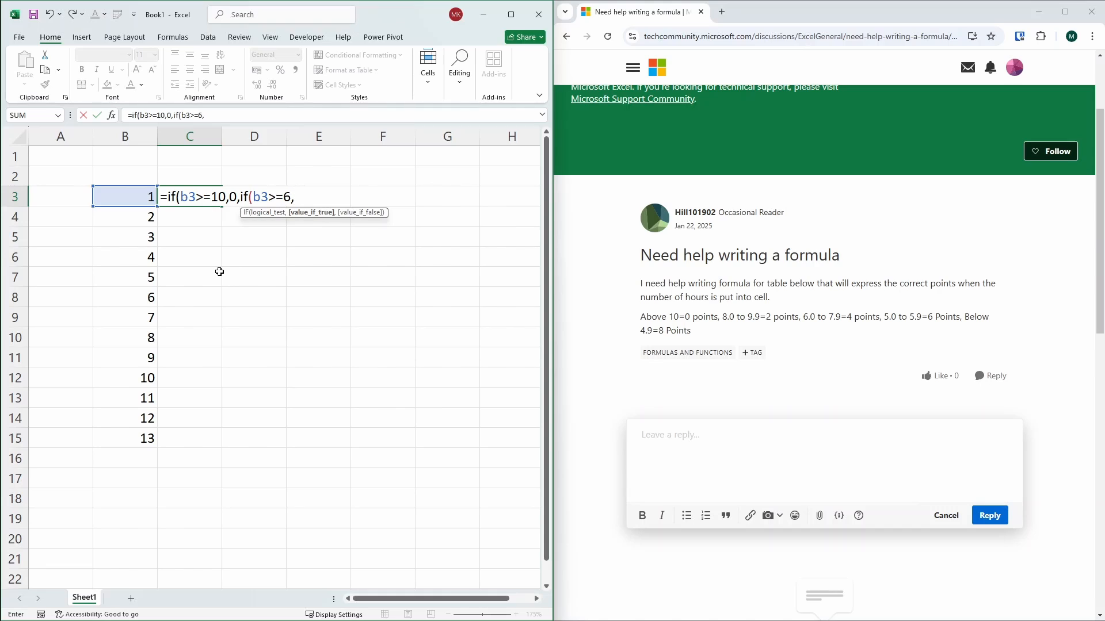
{"action": "key", "text": "BackSpace"}
{"action": "key", "text": "BackSpace"}
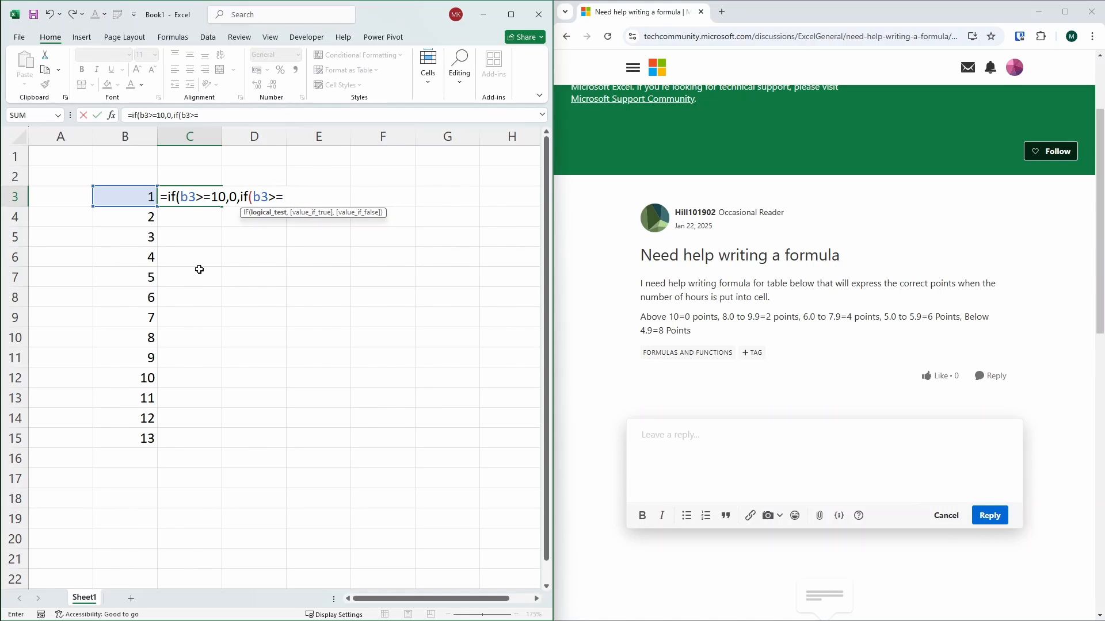
{"action": "type", "text": "8,2"}
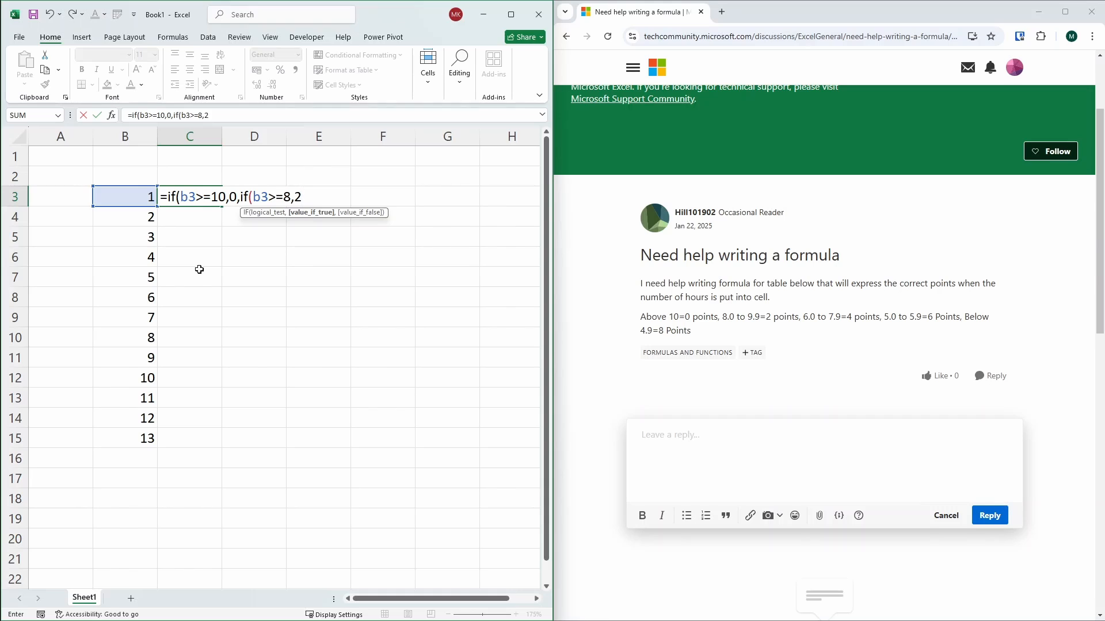
Nest a third IF in the C3 formula that returns 4 points when B3>=6.
{"action": "type", "text": ",if("}
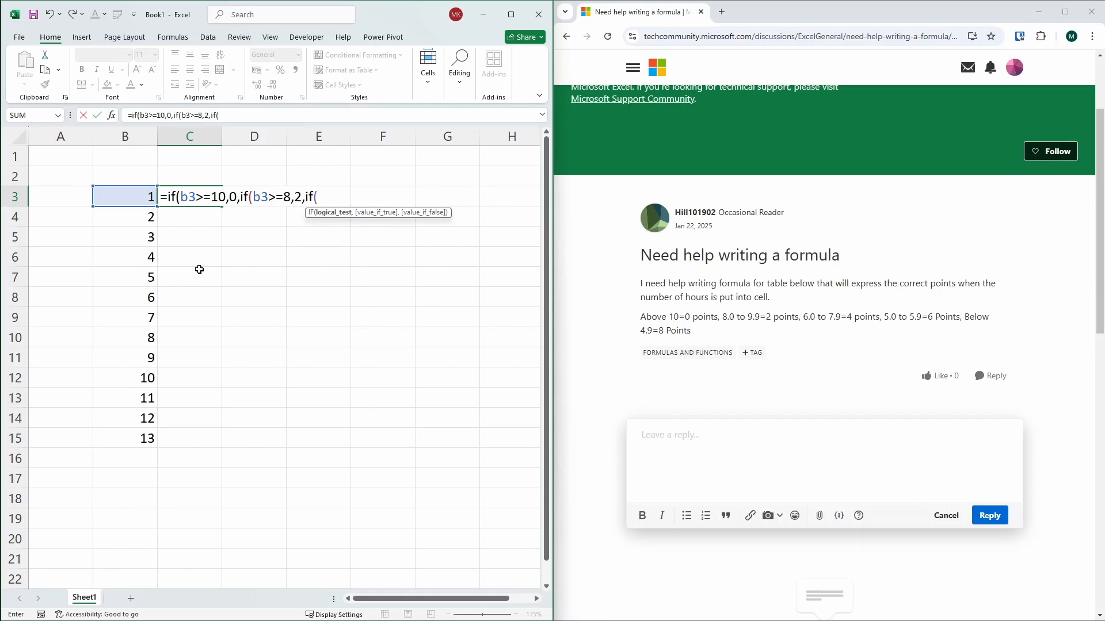
{"action": "type", "text": "b3"}
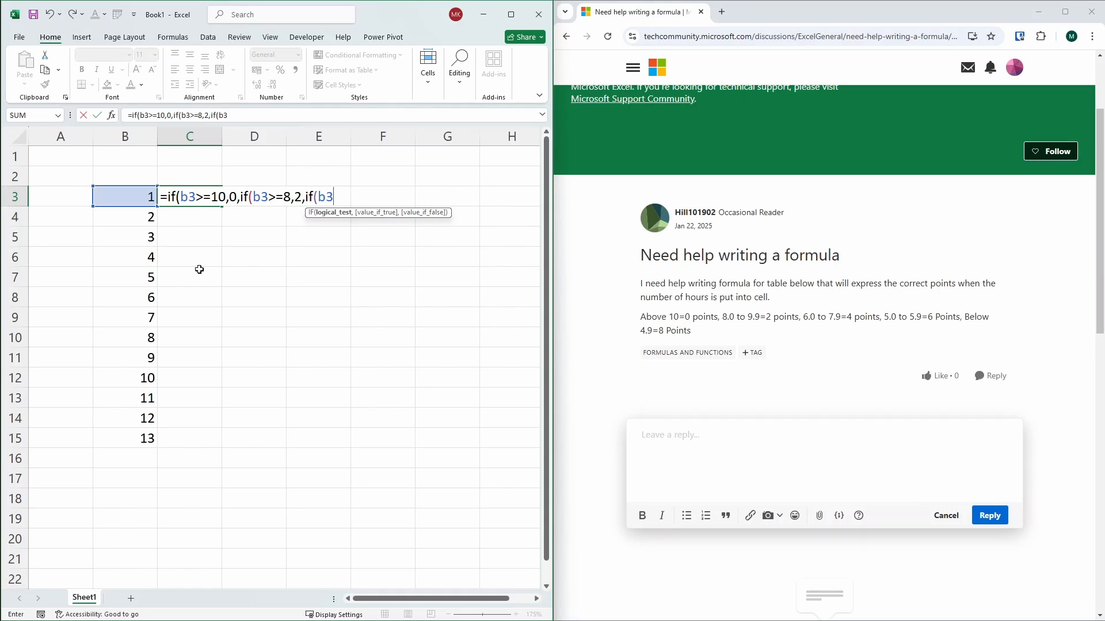
{"action": "type", "text": ">=6,4,"}
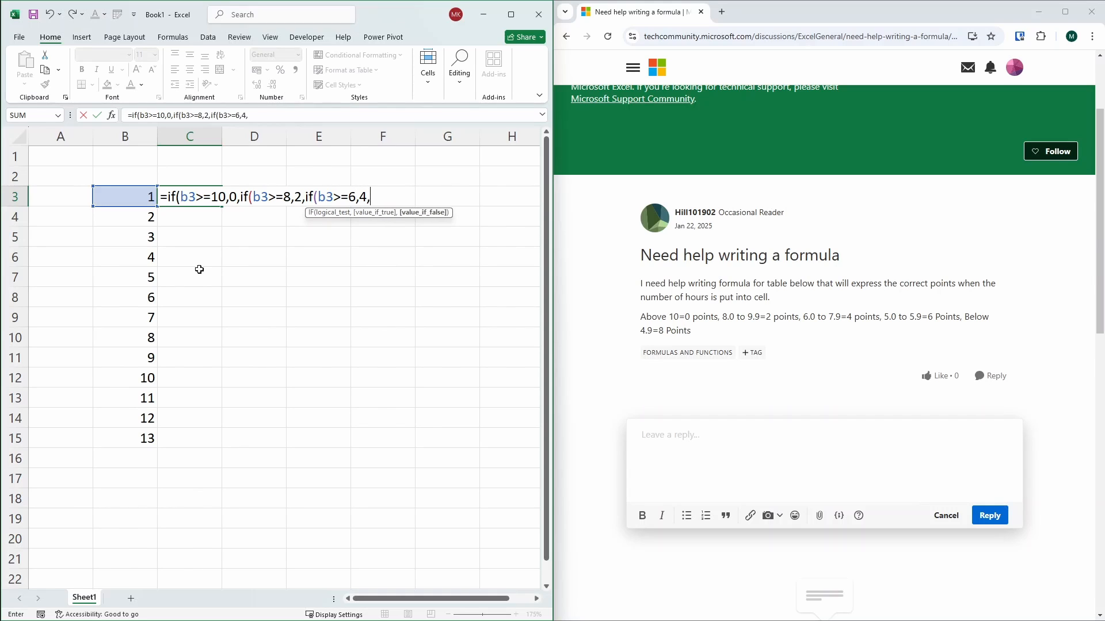
Complete the C3 formula with a fourth IF returning 6 points when B3>=5 and 8 otherwise, and enter it.
{"action": "type", "text": "if("}
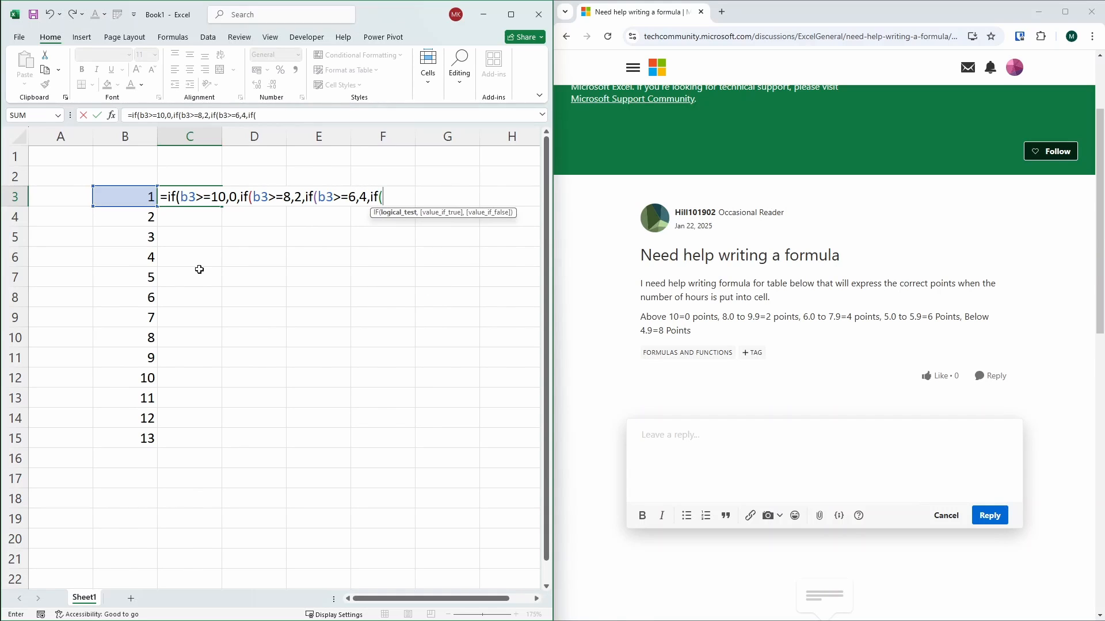
{"action": "type", "text": "b3>="}
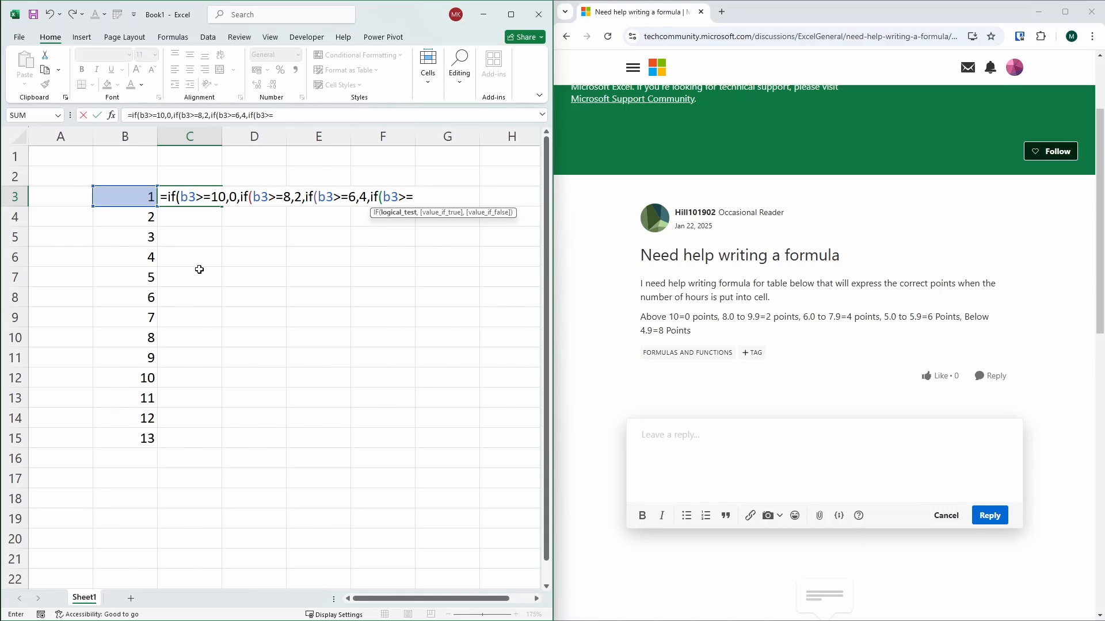
{"action": "type", "text": "5,6"}
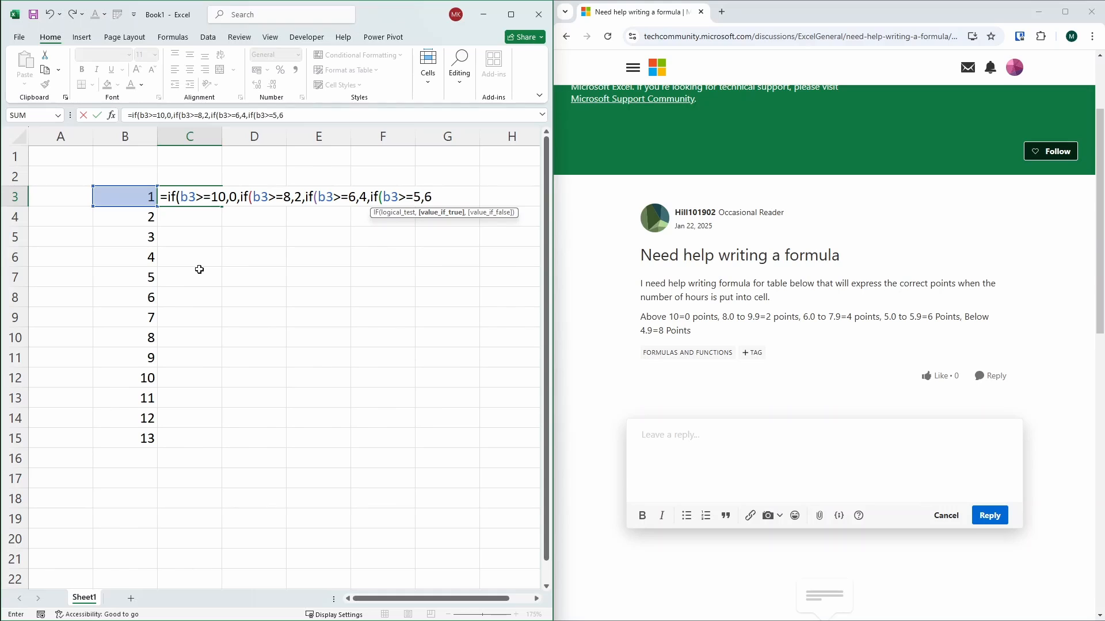
{"action": "type", "text": ",8))"}
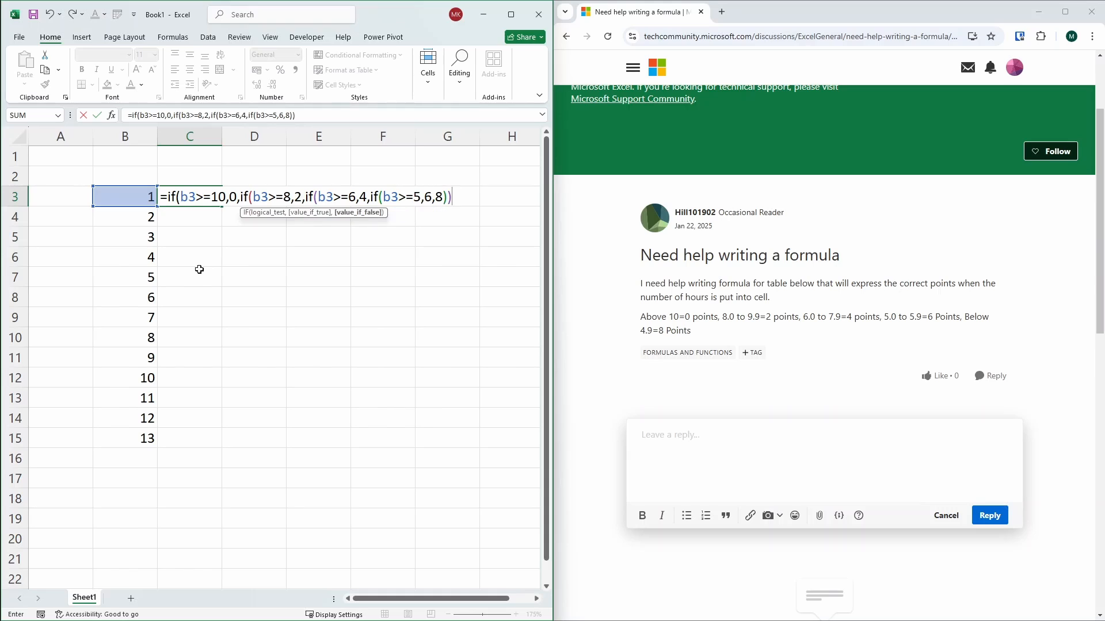
{"action": "type", "text": "))"}
{"action": "key", "text": "Return"}
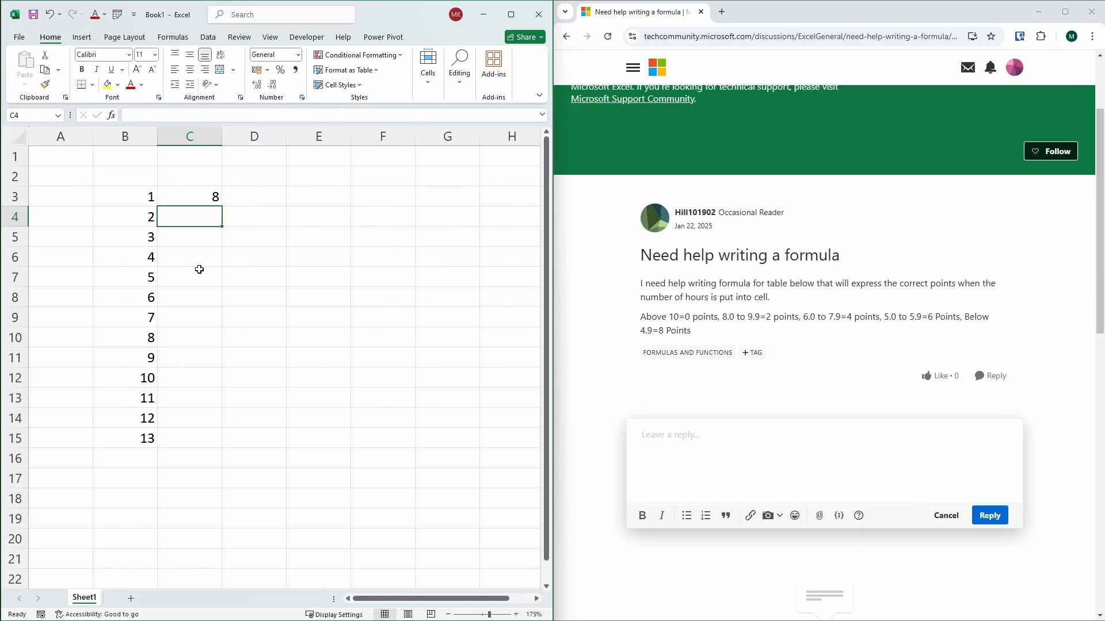
Fill the C3 formula down through C15 and inspect the points in C3 and C12.
{"action": "left_click", "coordinate": [201, 200]}
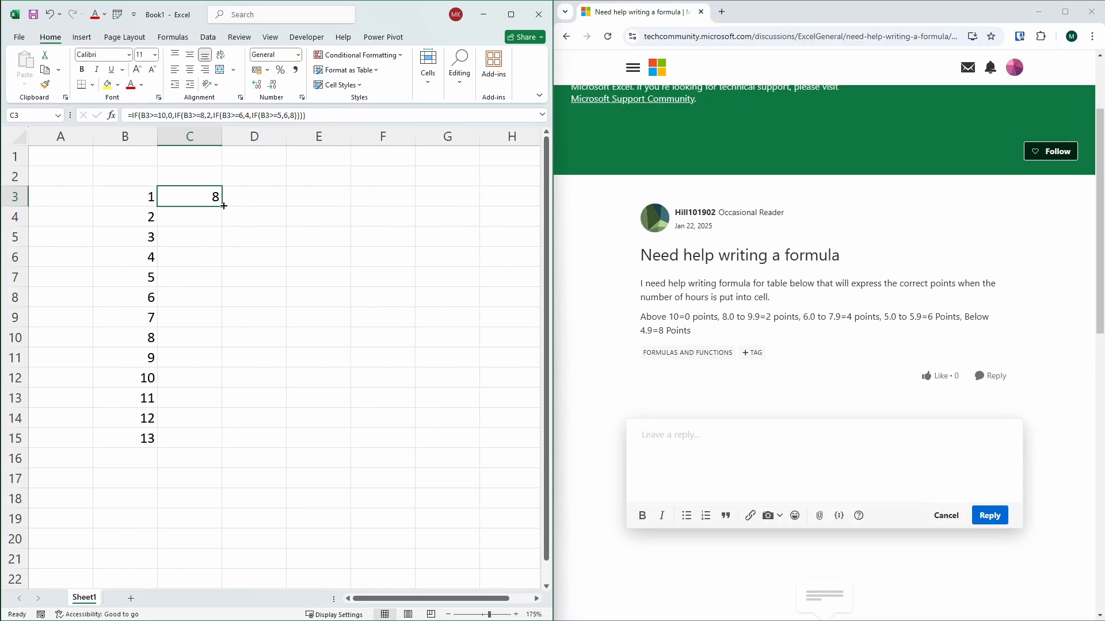
{"action": "double_click", "coordinate": [223, 206]}
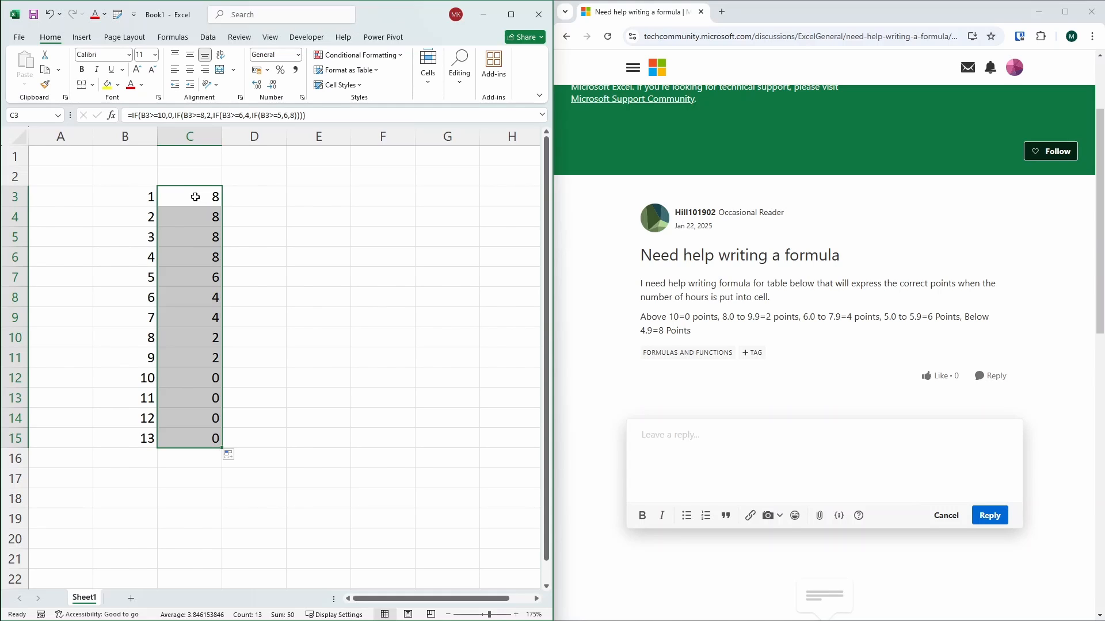
{"action": "left_click", "coordinate": [195, 197]}
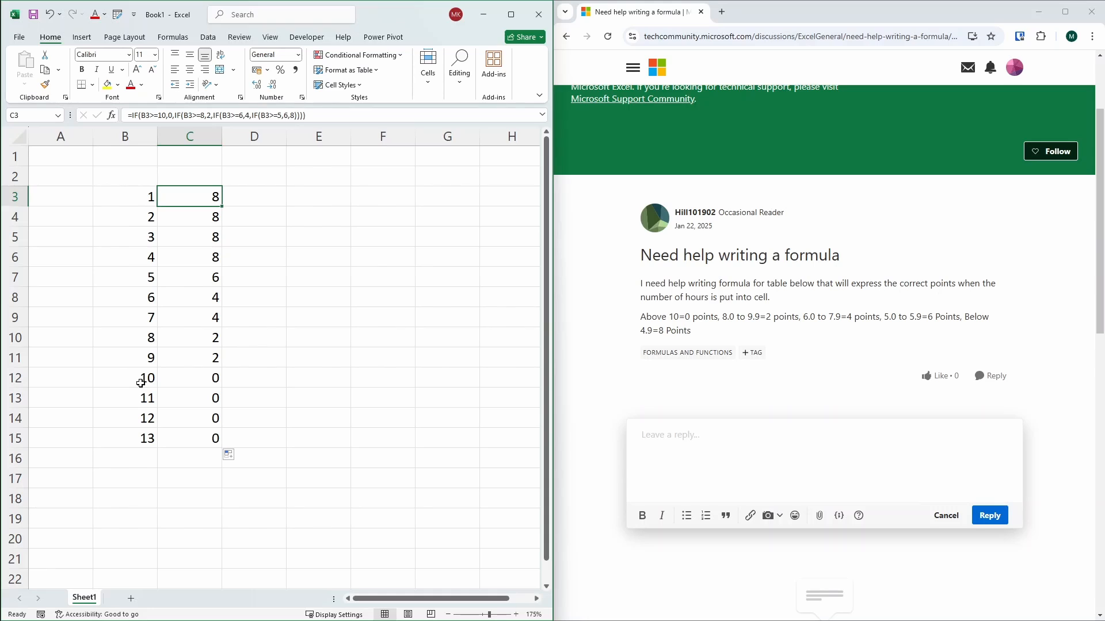
{"action": "left_click", "coordinate": [180, 381]}
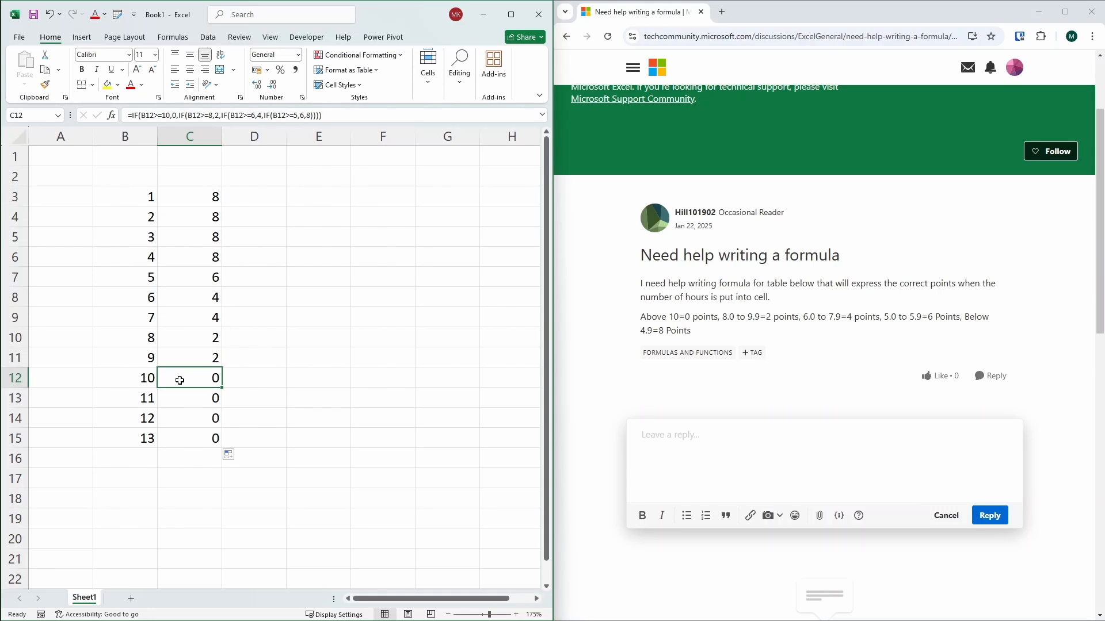
Set the hours in B11 to 9.95 to test the boundary just below 10.
{"action": "left_click", "coordinate": [138, 361]}
{"action": "type", "text": "9.9"}
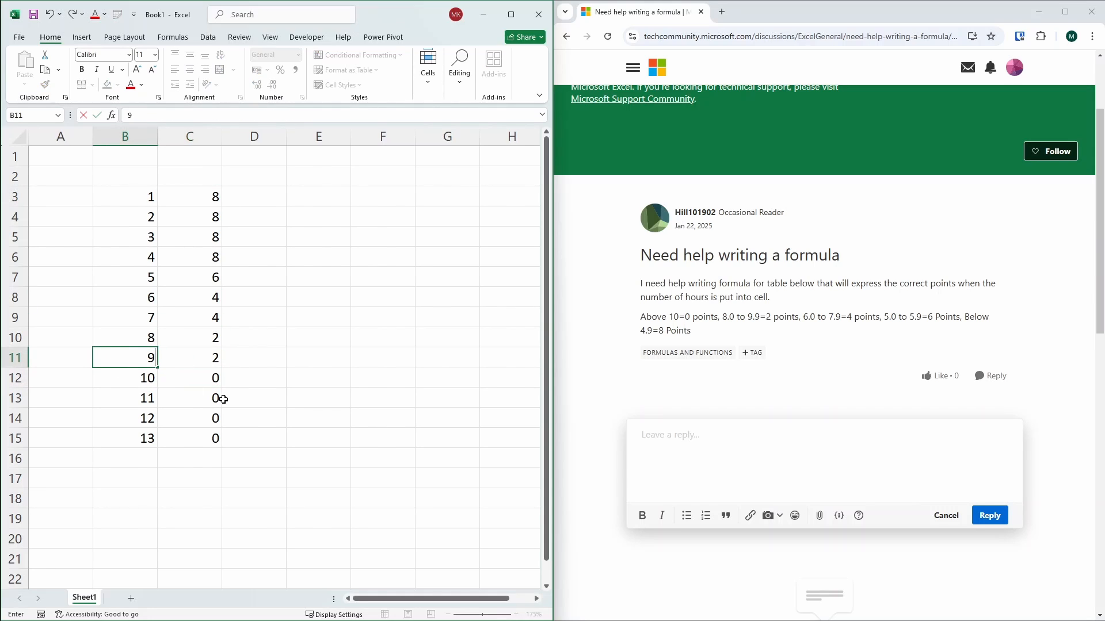
{"action": "type", "text": "5"}
{"action": "key", "text": "Return"}
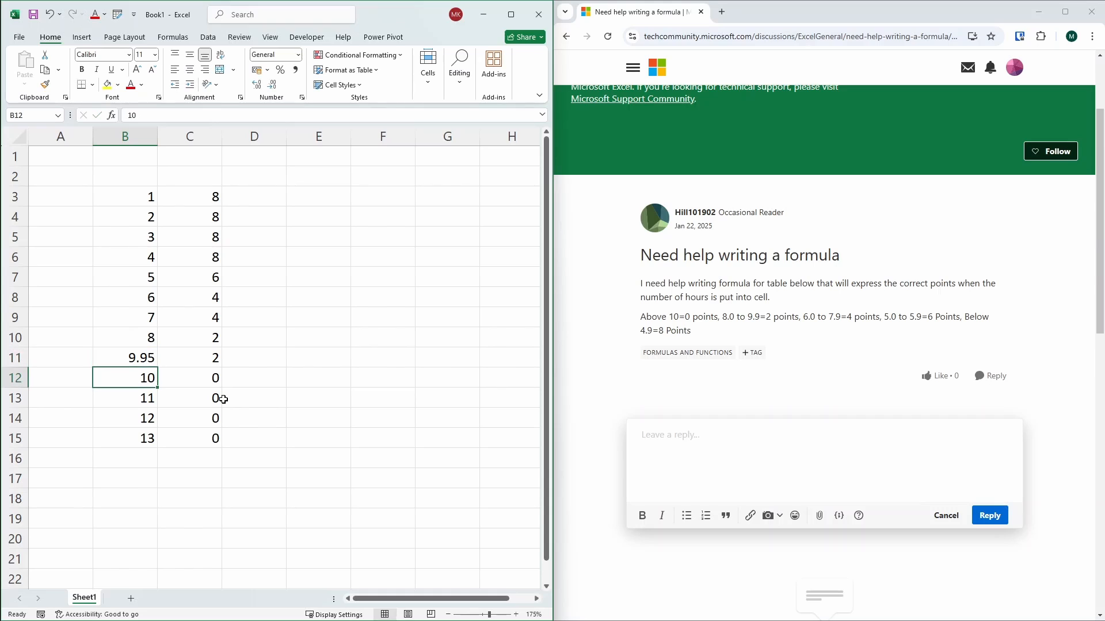
{"action": "key", "text": "Up"}
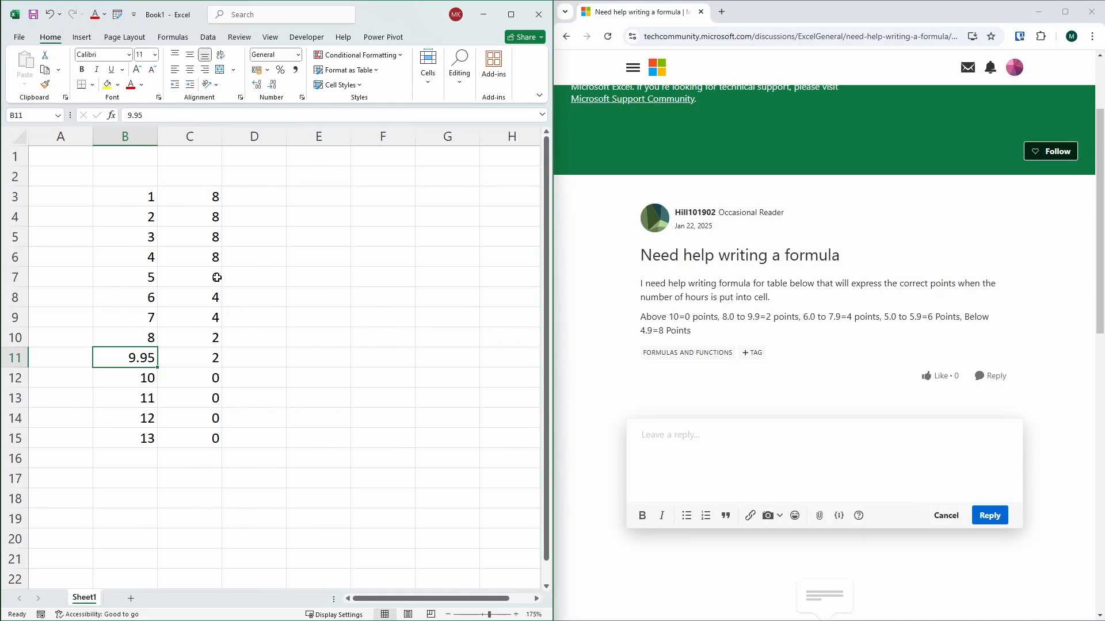
Test the boundary just below 5 by setting the hours in B6 to 4.9 and extending the value to 4.99.
{"action": "left_click", "coordinate": [188, 262]}
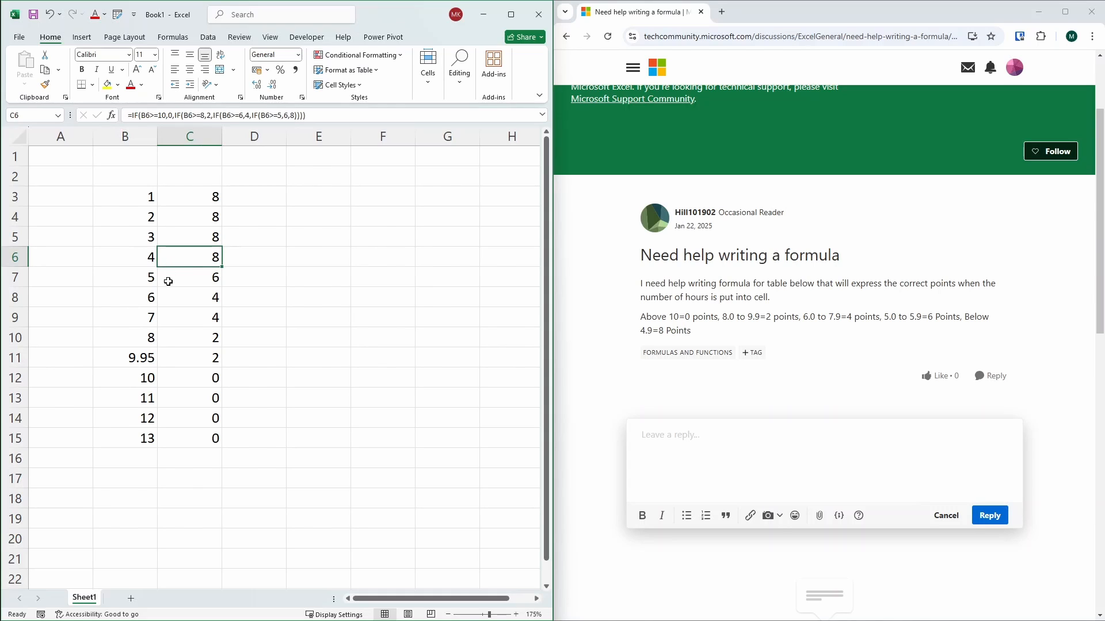
{"action": "left_click", "coordinate": [134, 263]}
{"action": "key", "text": "F2"}
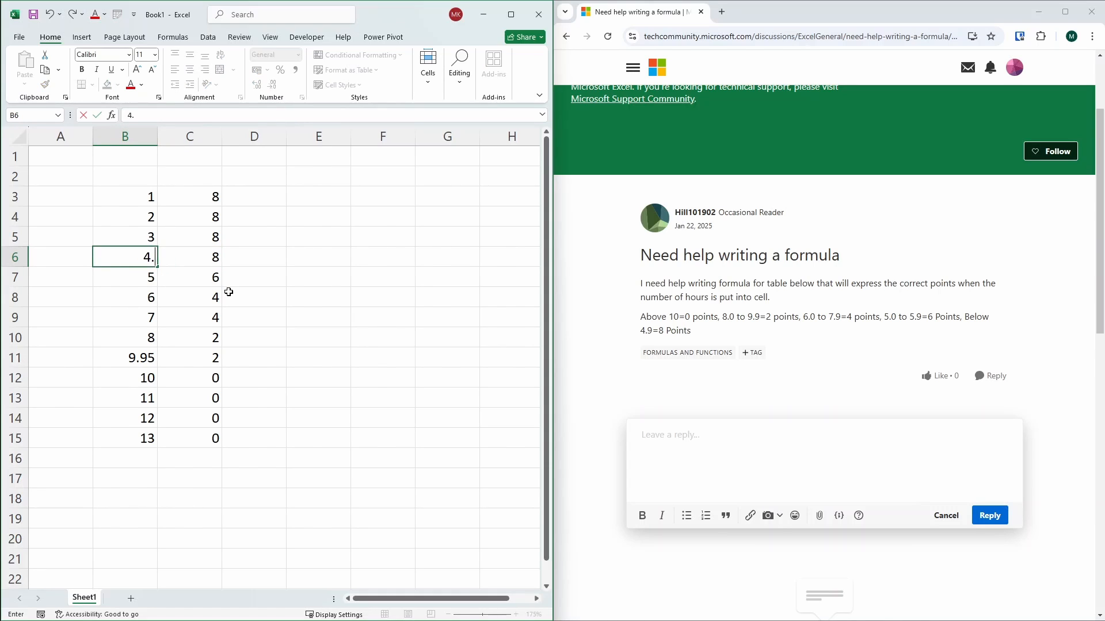
{"action": "type", "text": ".9"}
{"action": "key", "text": "Return"}
{"action": "key", "text": "Up"}
{"action": "key", "text": "F2"}
{"action": "type", "text": "9"}
{"action": "key", "text": "Return"}
{"action": "key", "text": "Up"}
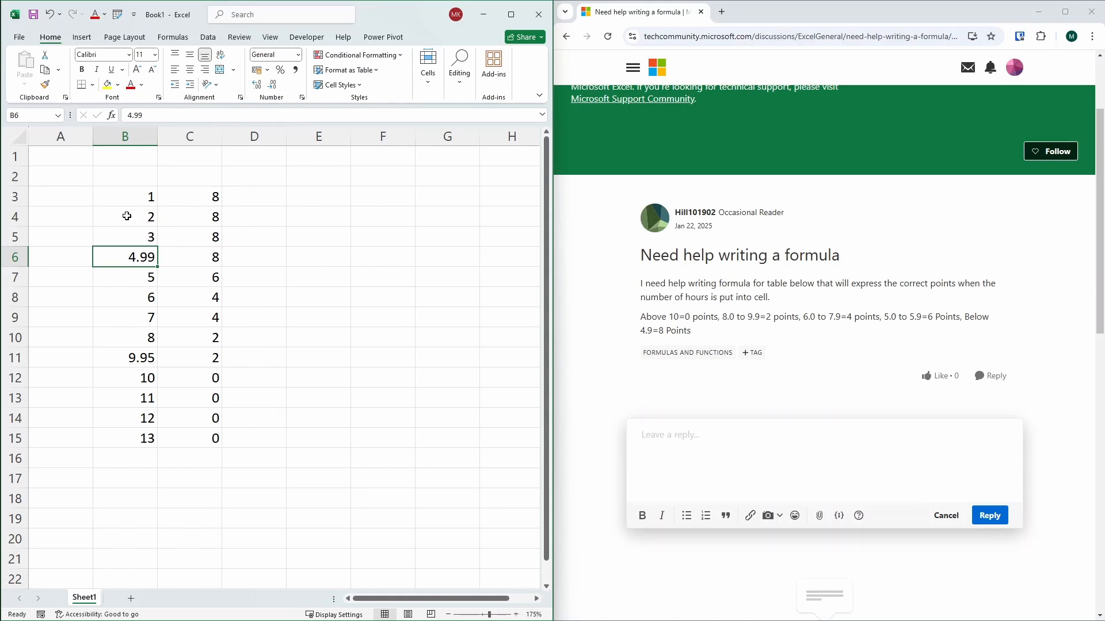
Clear the contents of cells B4:E15, leaving only the row 3 entry and formula.
{"action": "left_click_drag", "start_coordinate": [126, 217], "coordinate": [213, 340]}
{"action": "left_click_drag", "start_coordinate": [282, 405], "coordinate": [329, 439]}
{"action": "key", "text": "Delete"}
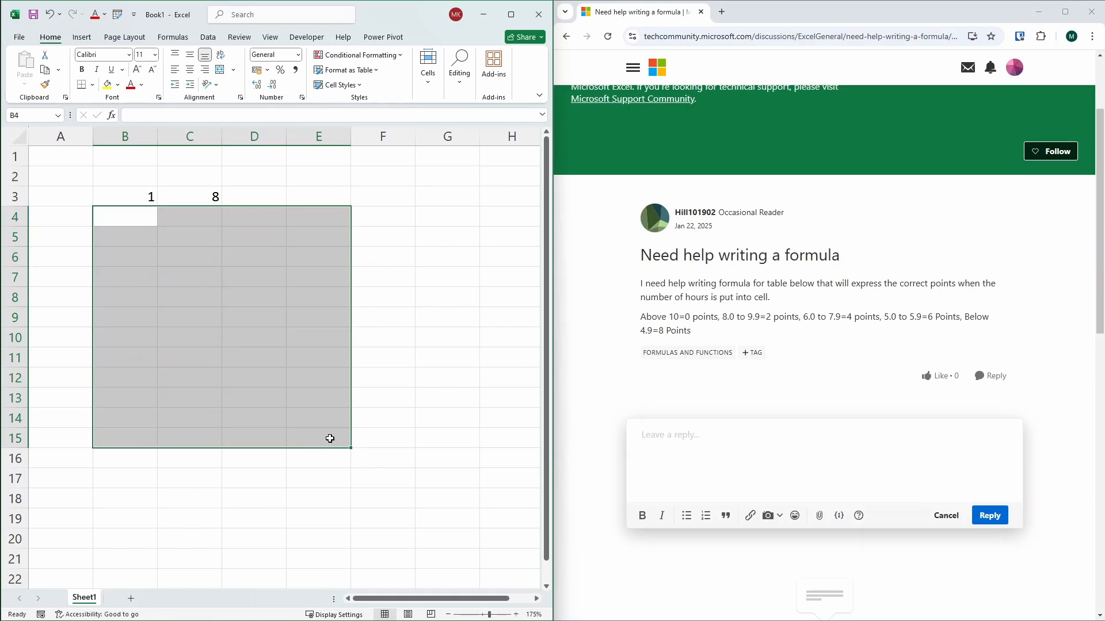
Highlight the hours input cell B3 with yellow fill and enter 10 in it.
{"action": "left_click", "coordinate": [188, 200]}
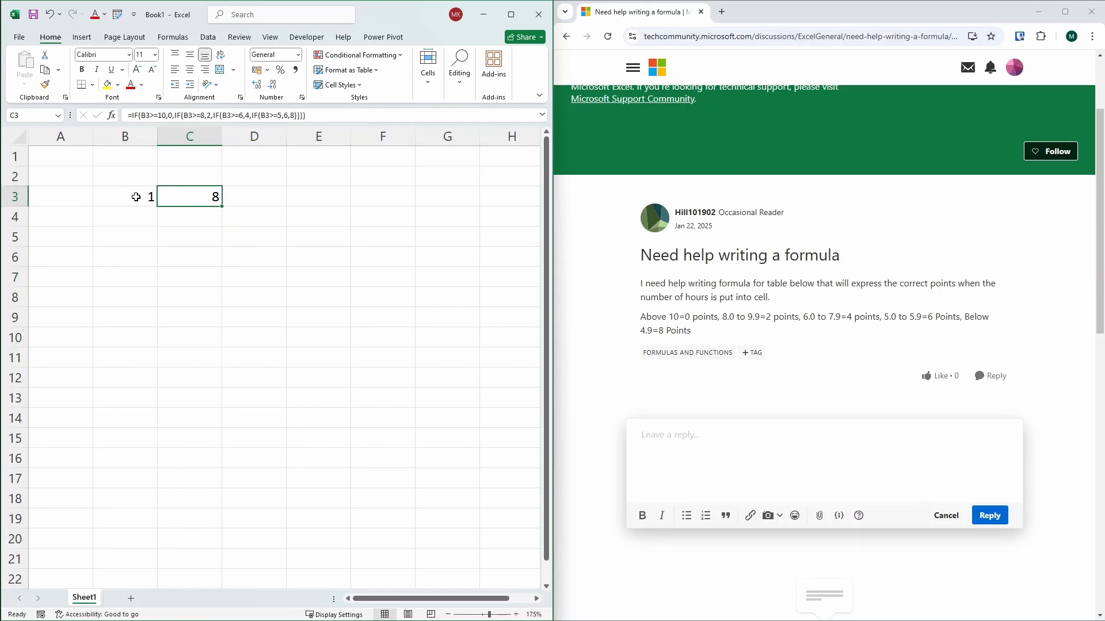
{"action": "left_click", "coordinate": [135, 196]}
{"action": "left_click", "coordinate": [108, 84]}
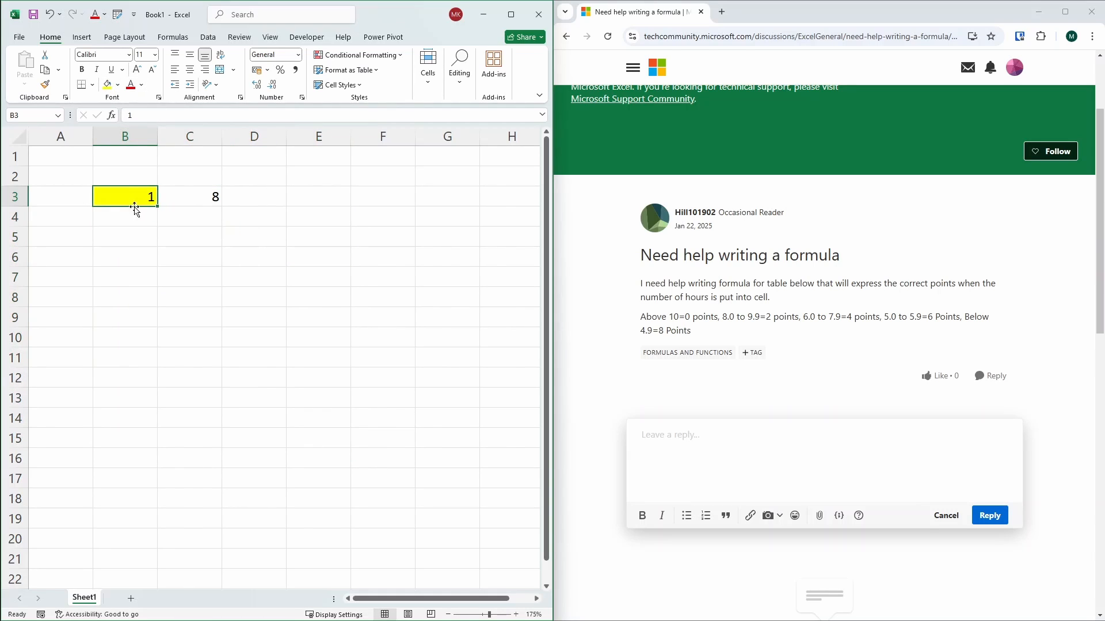
{"action": "type", "text": "10"}
{"action": "key", "text": "Return"}
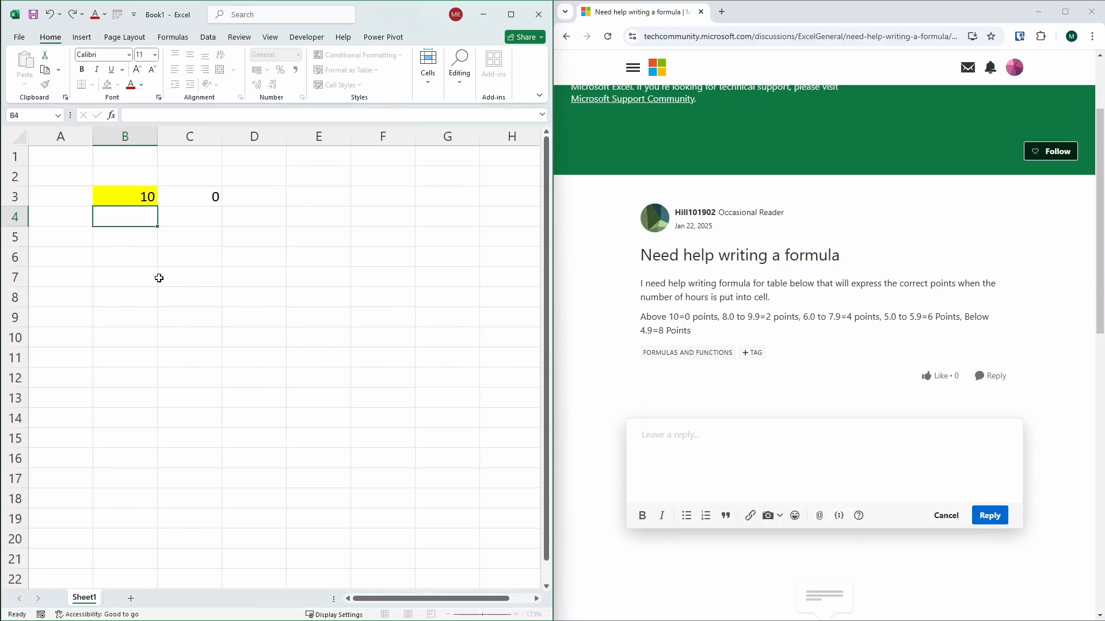
{"action": "key", "text": "Up"}
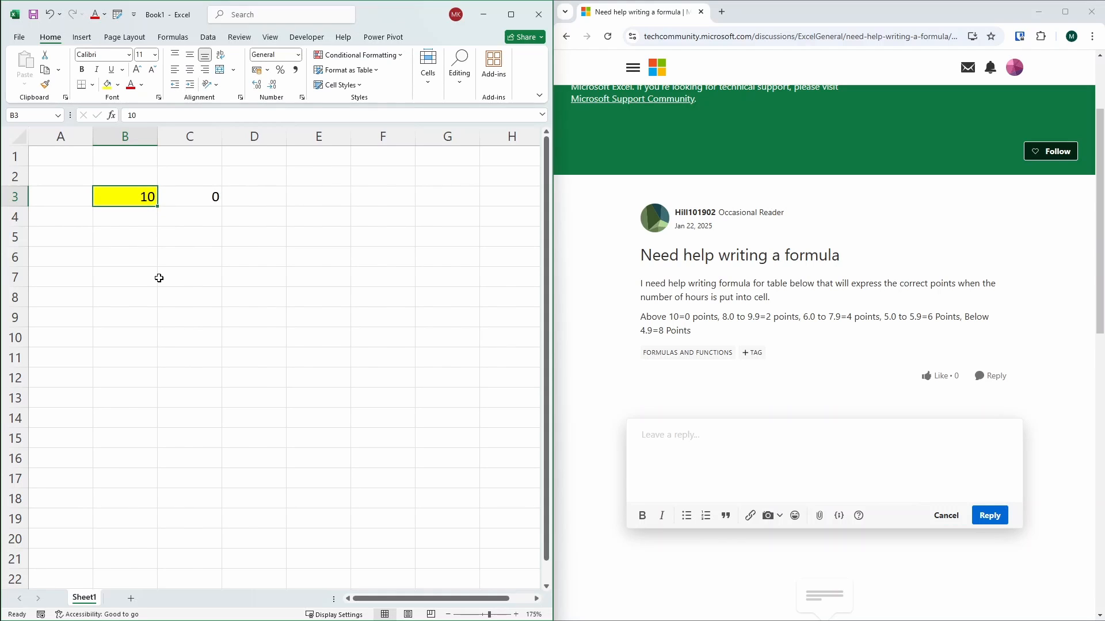
Test the points formula by entering 20 and 9.95 one after the other as the hours in B3.
{"action": "type", "text": "20"}
{"action": "key", "text": "Return"}
{"action": "key", "text": "Up"}
{"action": "type", "text": "9.95"}
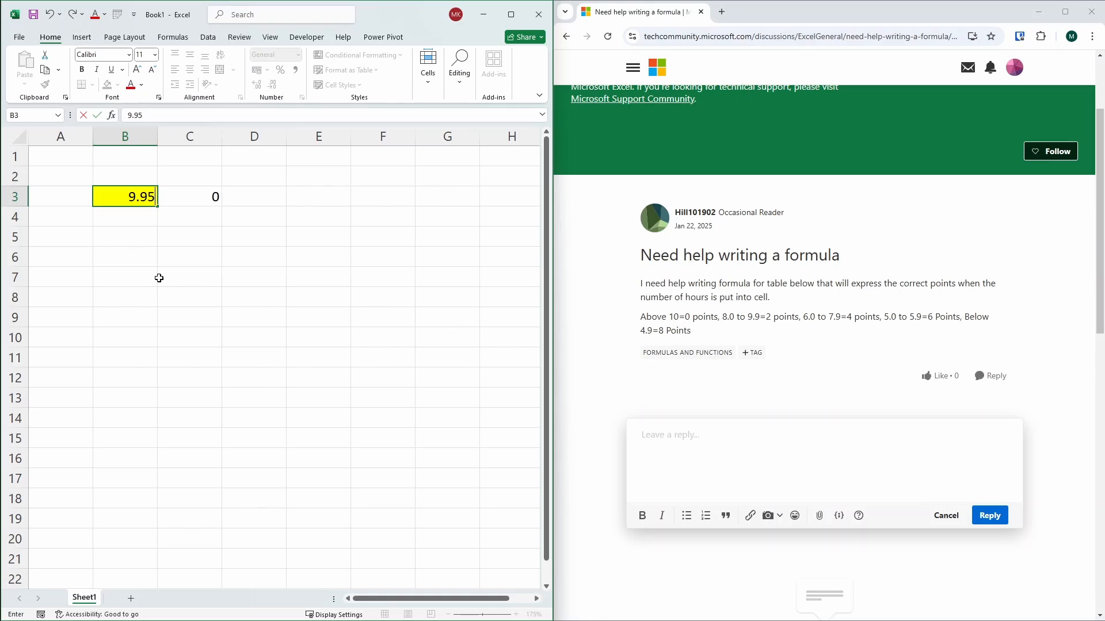
{"action": "key", "text": "Return"}
{"action": "key", "text": "Up"}
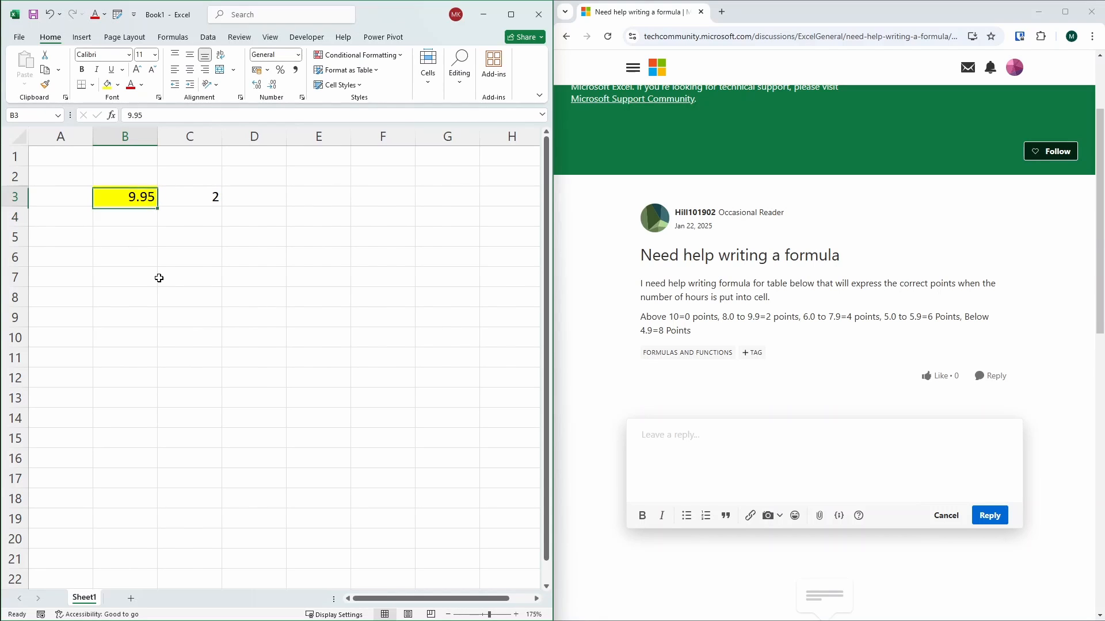
Test the lower ranges by setting the hours in B3 to 7.95 and finally to 6.
{"action": "type", "text": "7.95"}
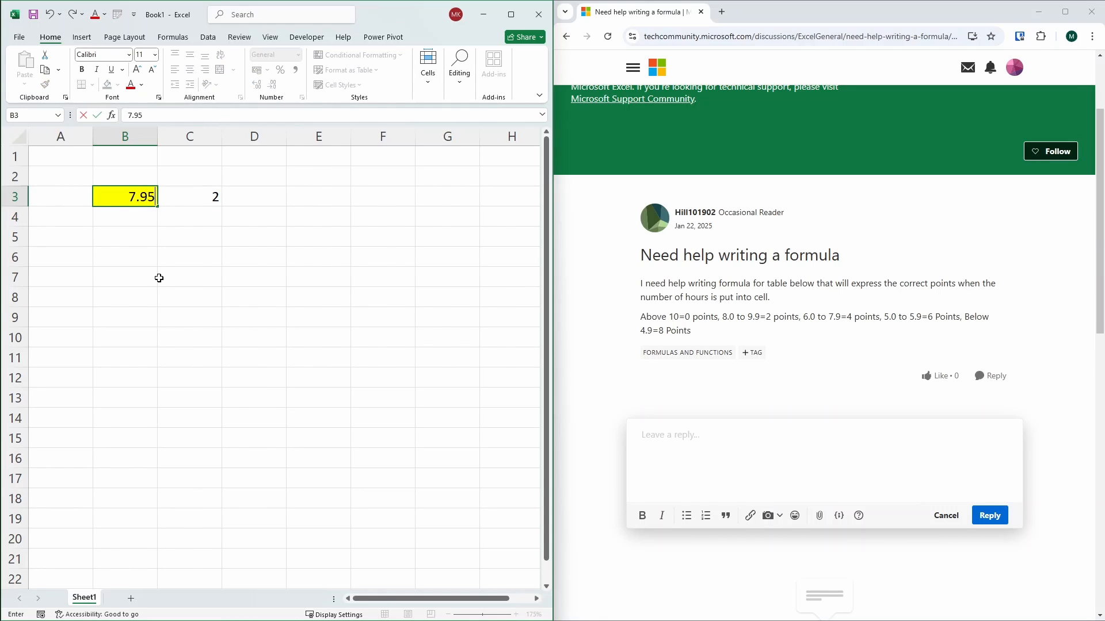
{"action": "key", "text": "Return"}
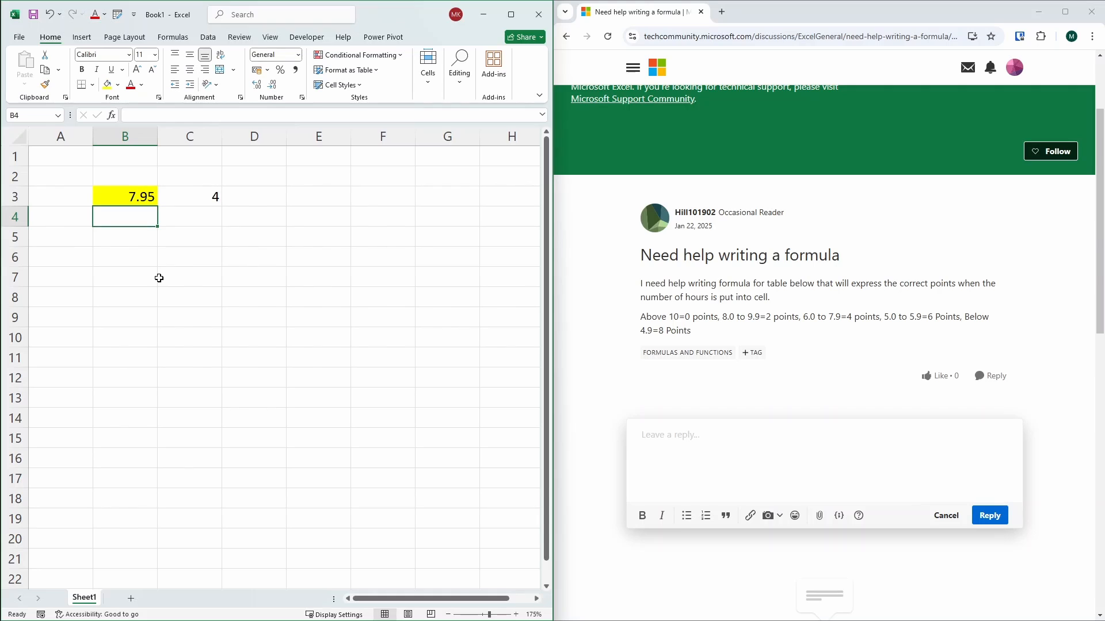
{"action": "key", "text": "Up"}
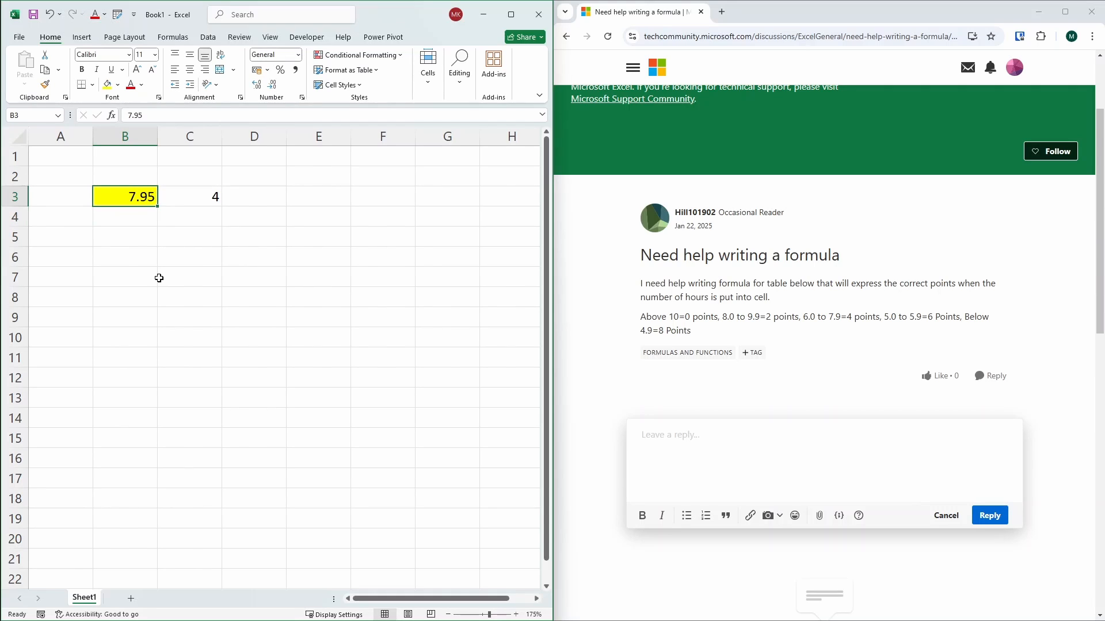
{"action": "type", "text": "6"}
{"action": "key", "text": "Return"}
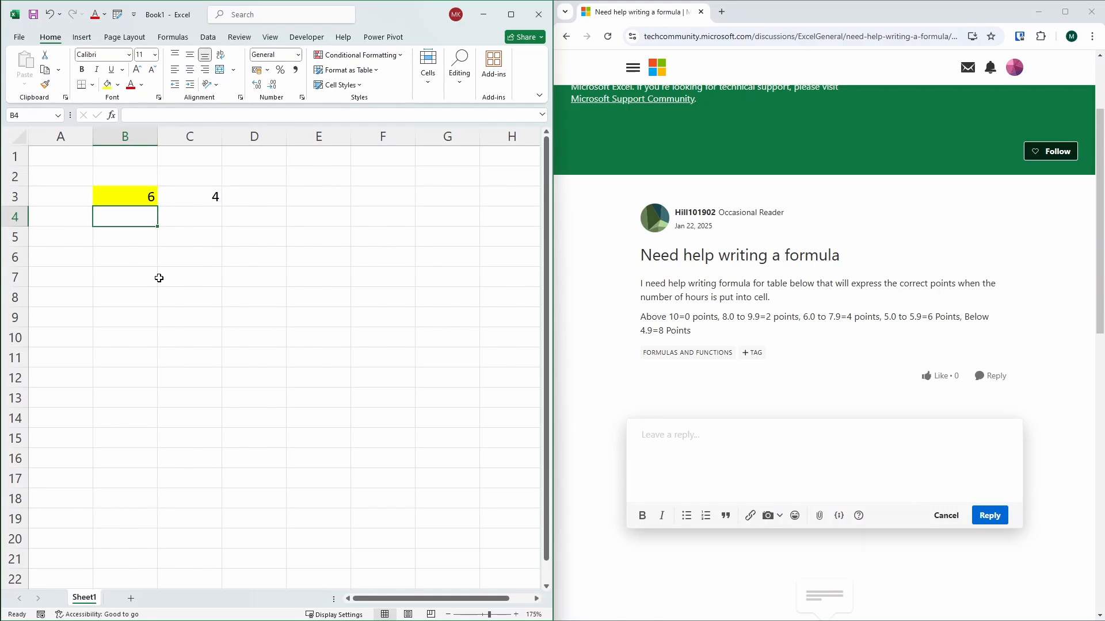
{"action": "key", "text": "Up"}
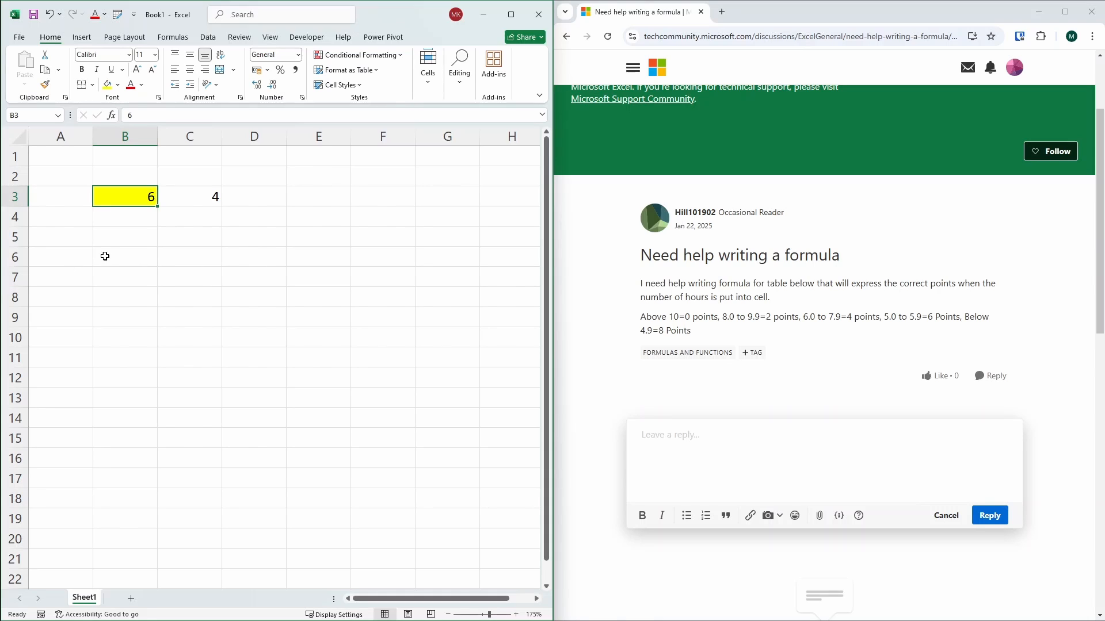
Copy the full nested IF formula text from C3 and paste it into the forum reply in the browser.
{"action": "left_click", "coordinate": [204, 201]}
{"action": "left_click_drag", "start_coordinate": [331, 116], "coordinate": [126, 116]}
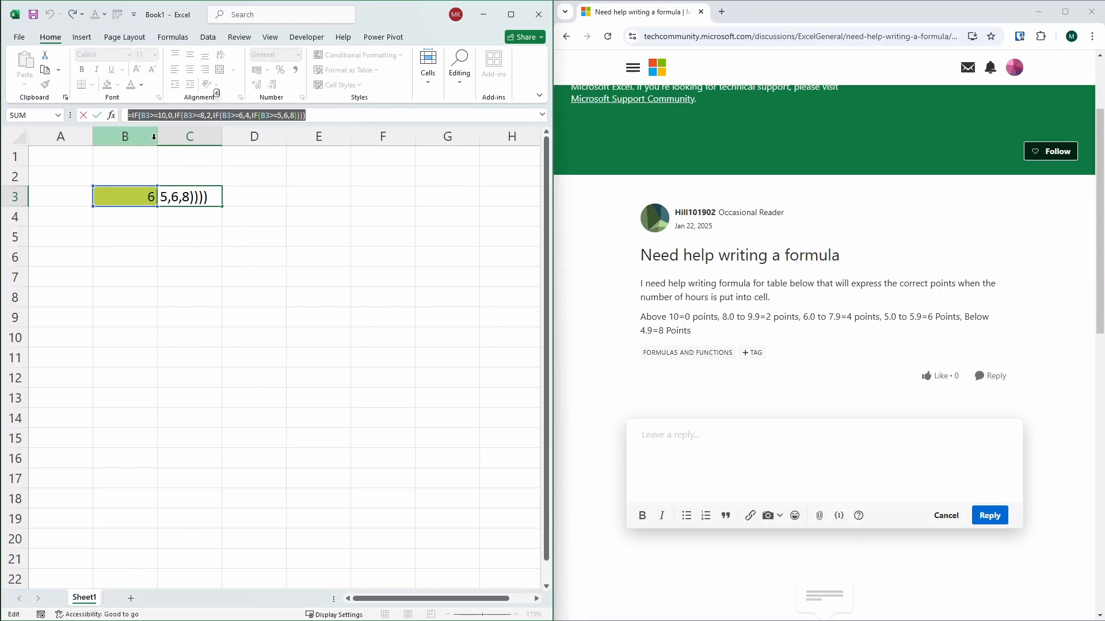
{"action": "left_click", "coordinate": [150, 116]}
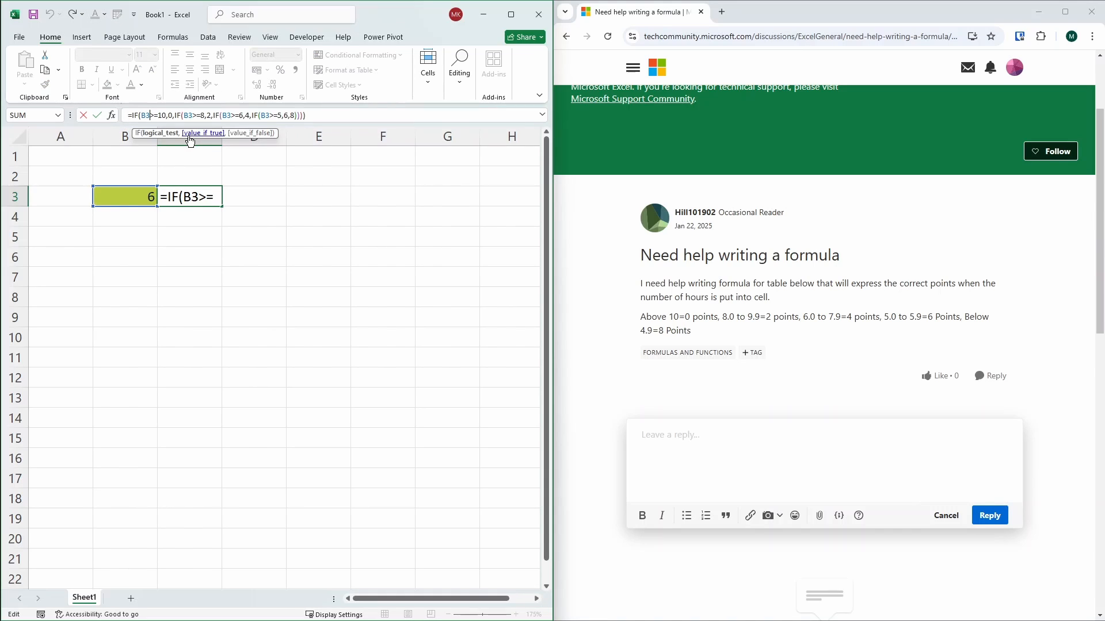
{"action": "left_click_drag", "start_coordinate": [306, 116], "coordinate": [128, 116]}
{"action": "key", "text": "ctrl+c"}
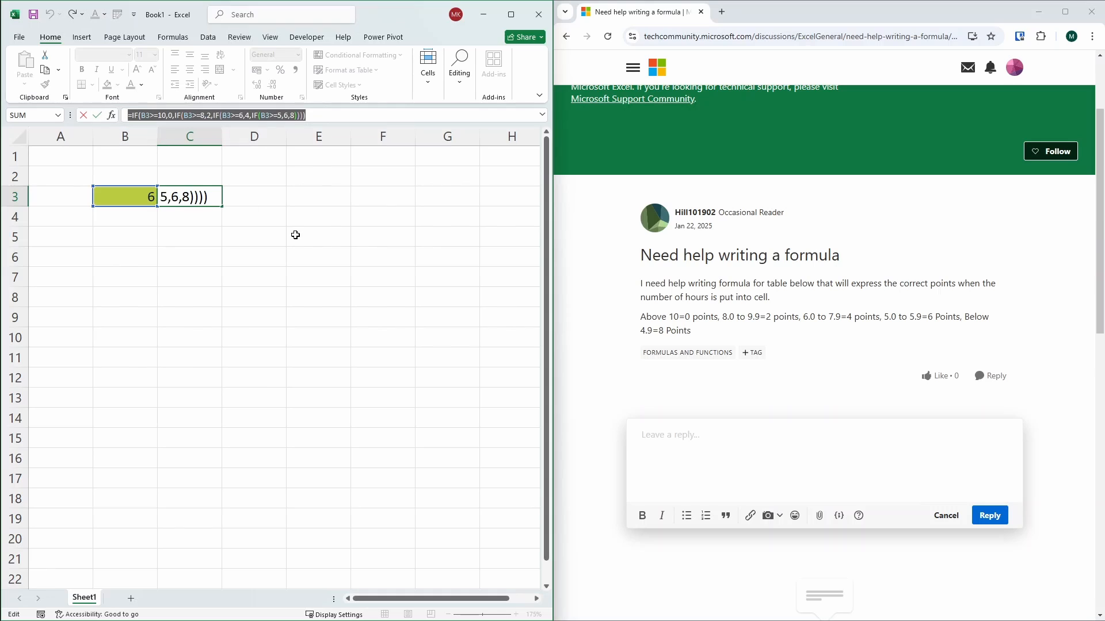
{"action": "left_click", "coordinate": [656, 440]}
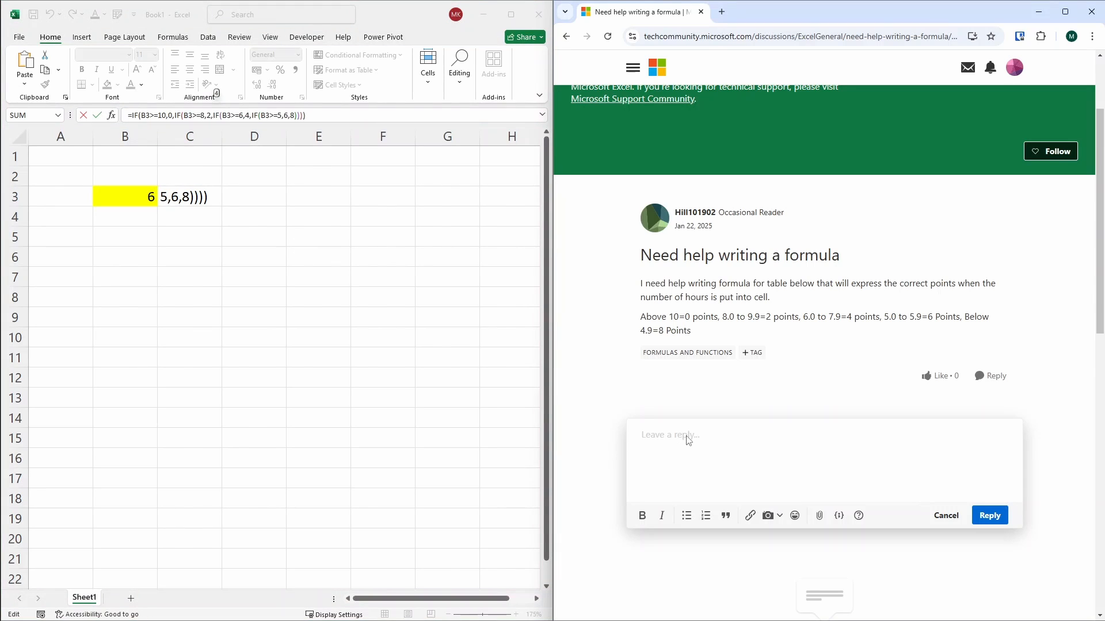
{"action": "key", "text": "ctrl+v"}
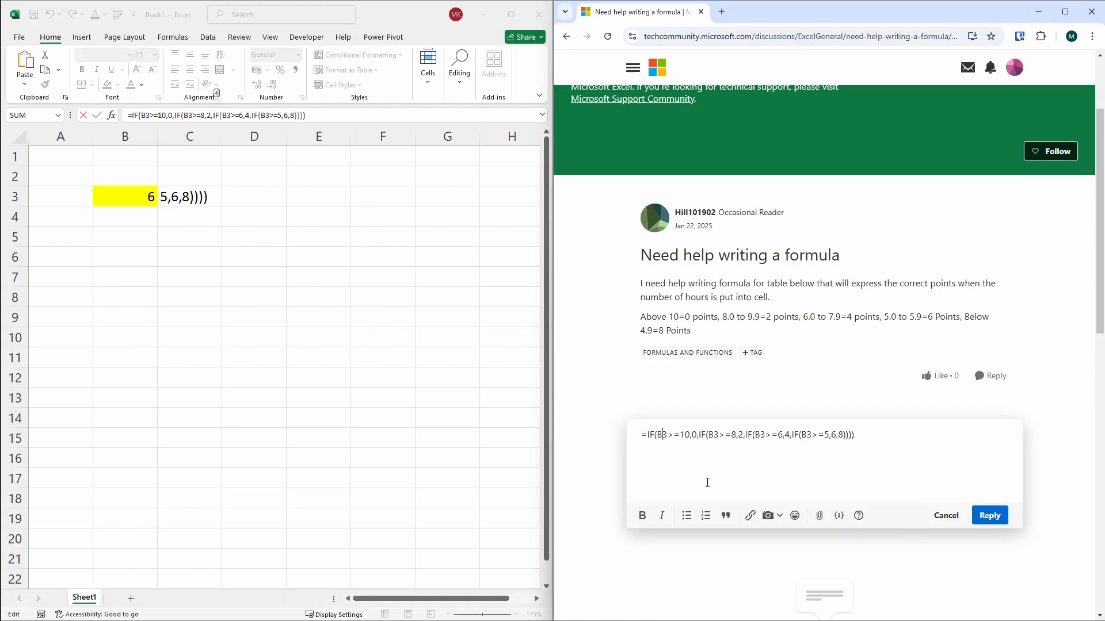
Replace every B3 reference in the pasted reply formula with A1.
{"action": "key", "text": "BackSpace"}
{"action": "type", "text": "A1"}
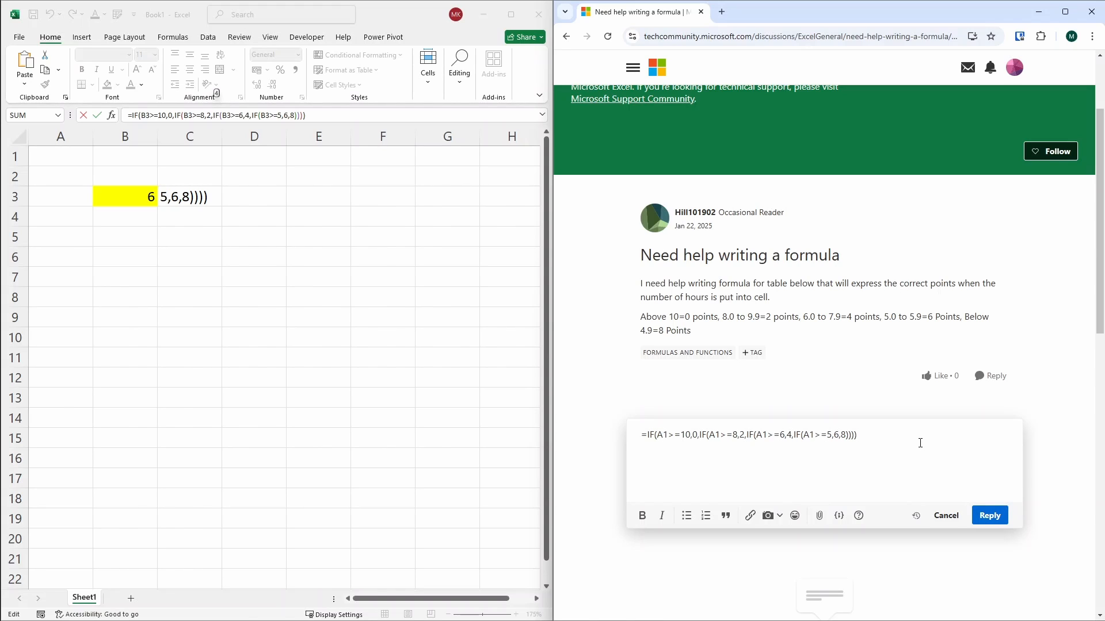
Add the line "Try this formula it should work!" below the formula and post the reply.
{"action": "key", "text": "Return"}
{"action": "type", "text": "Try this formula it should work!"}
{"action": "left_click", "coordinate": [984, 516]}
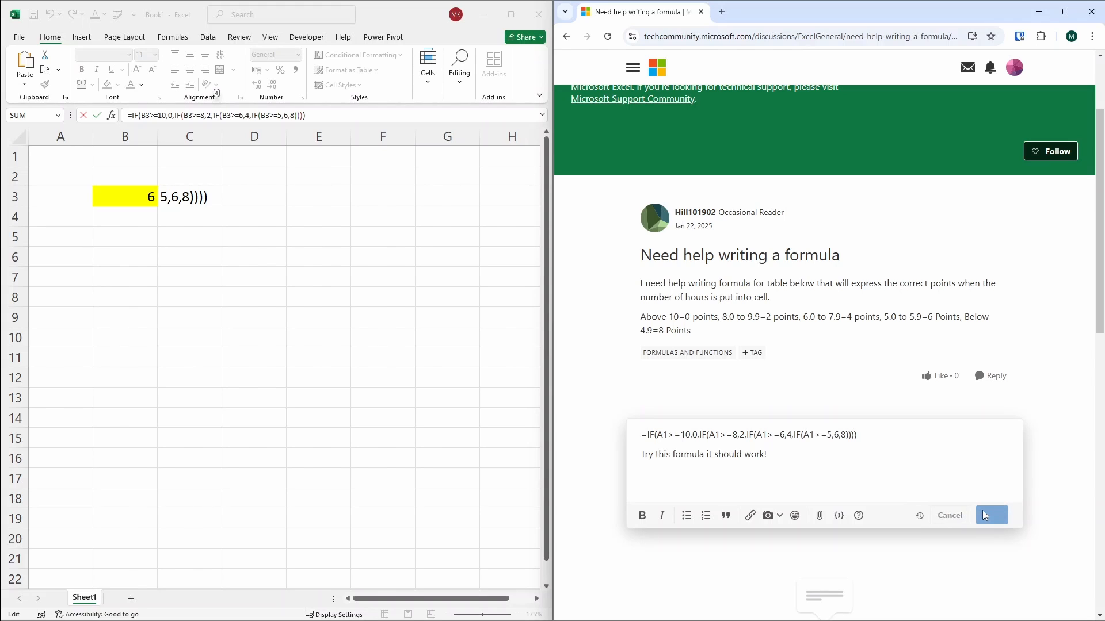